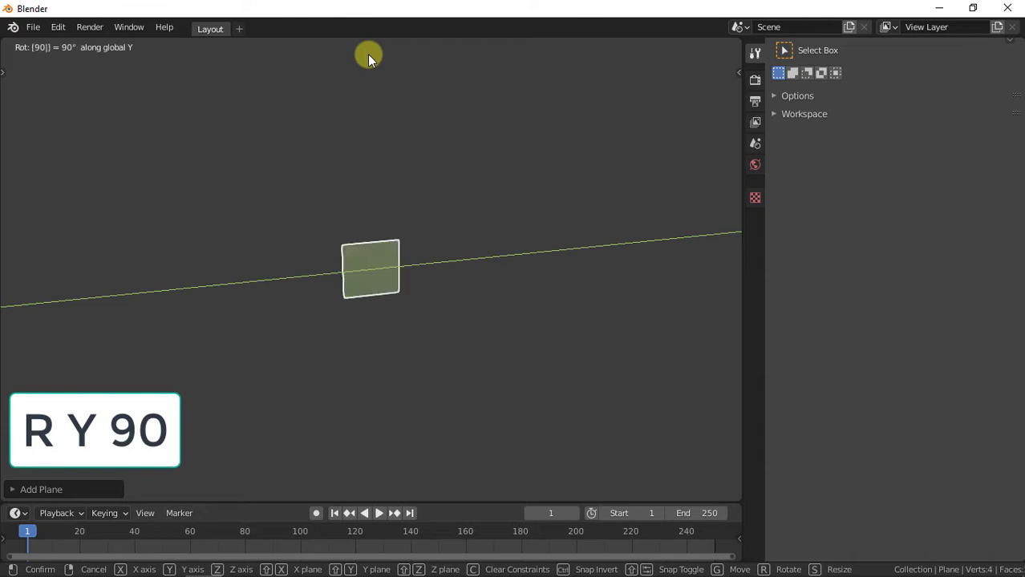
- Rotate the plane 90° about the global Y axis and scale it by a factor of 2
{"action": "key", "text": "Return"}
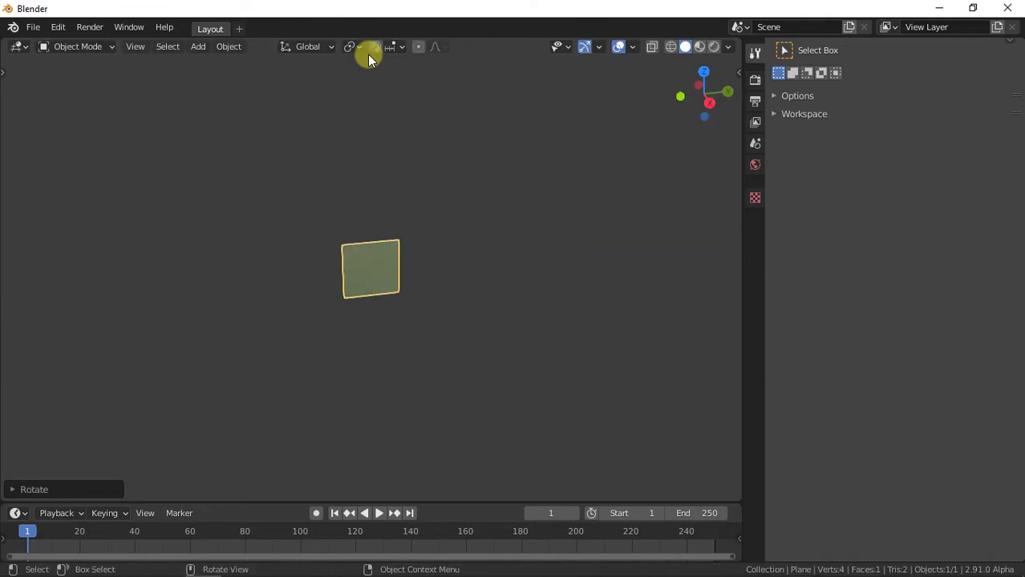
{"action": "type", "text": "s"}
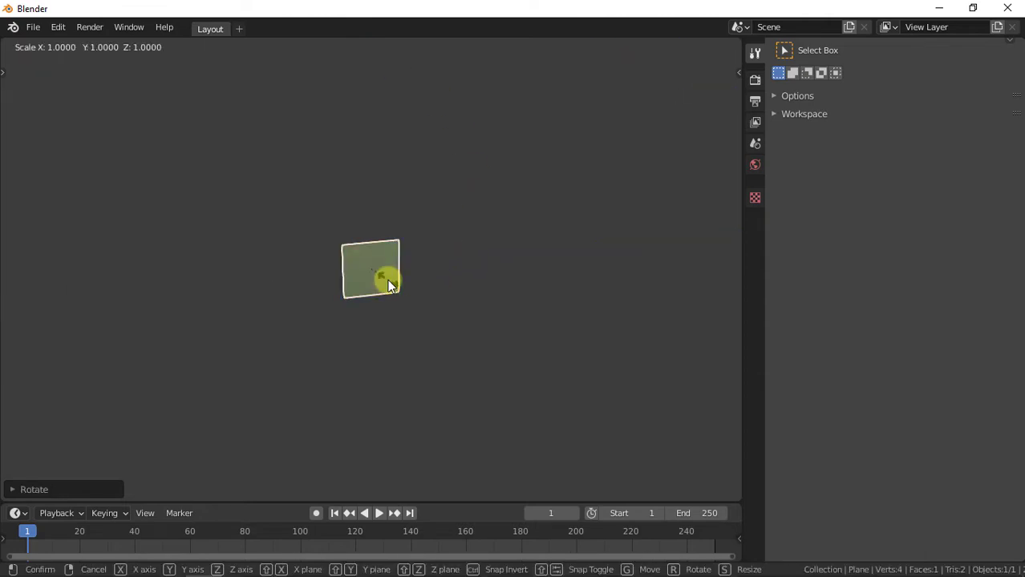
{"action": "type", "text": "2"}
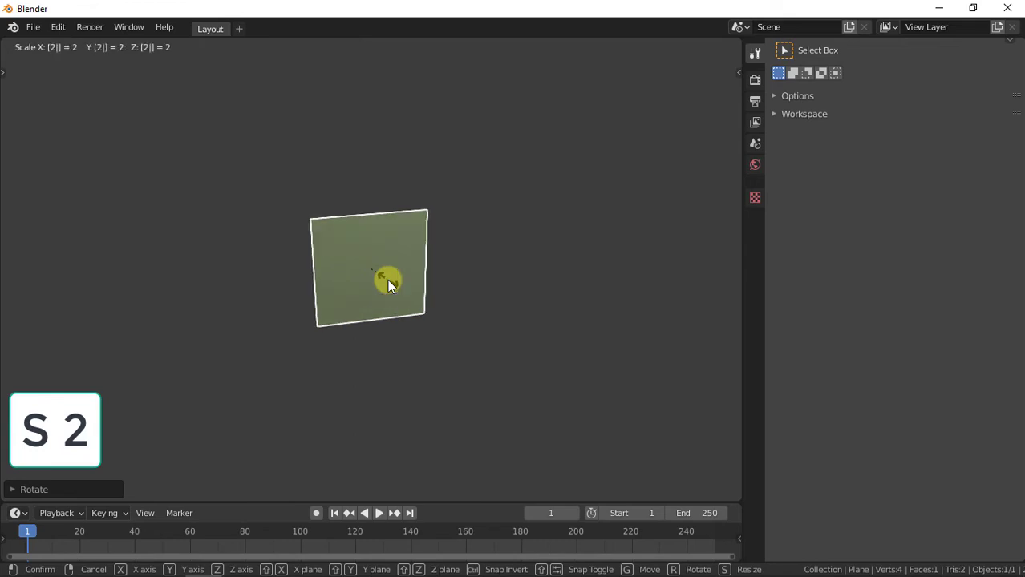
{"action": "key", "text": "Return"}
{"action": "key", "text": "KP_Decimal"}
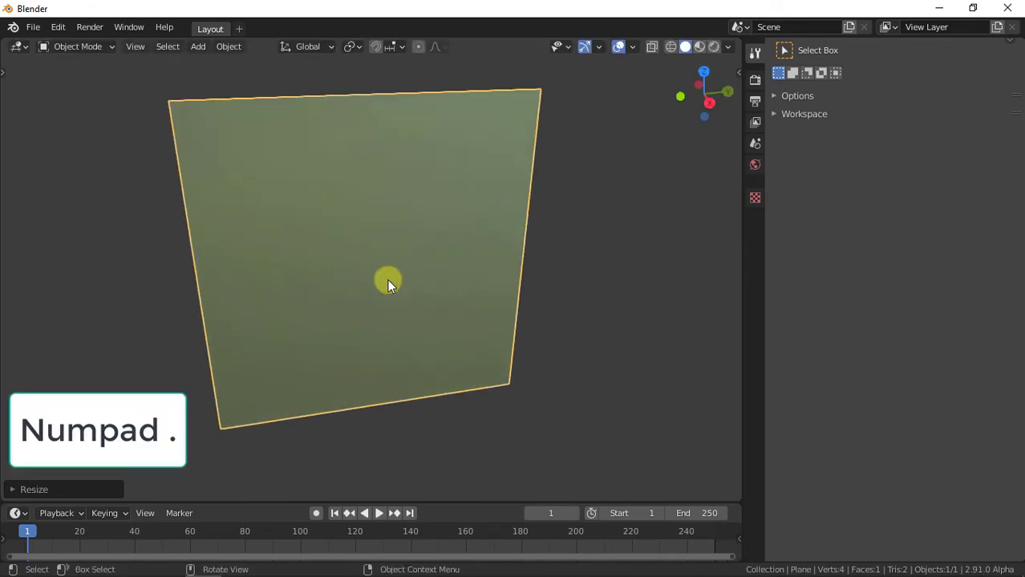
- In Edit Mode, divide the plane into thirds with two vertical and two horizontal loop cuts
{"action": "left_click", "coordinate": [70, 48]}
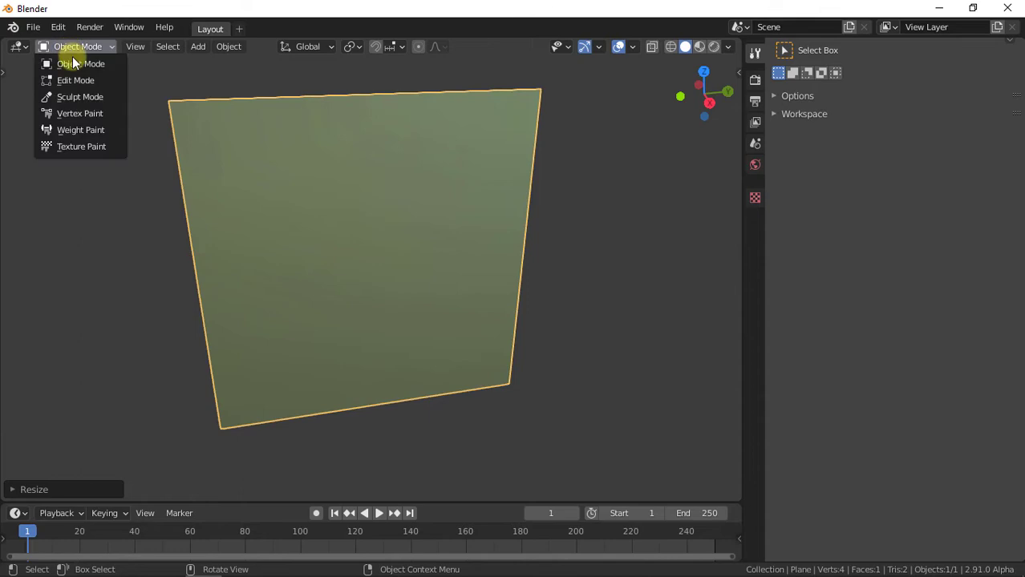
{"action": "left_click", "coordinate": [73, 78]}
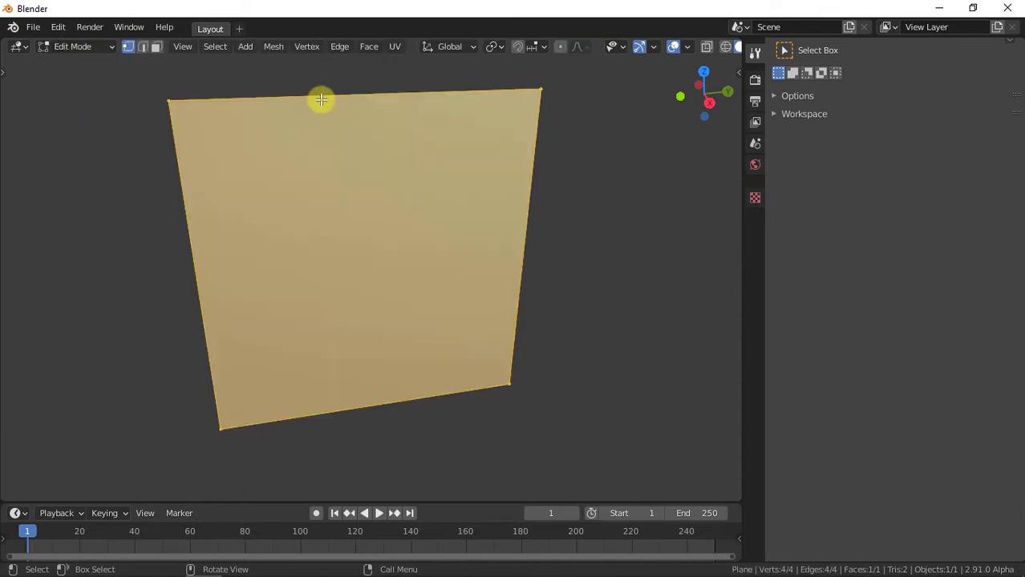
{"action": "key", "text": "ctrl+r"}
{"action": "scroll", "coordinate": [320, 99], "scroll_direction": "up", "scroll_amount": 1}
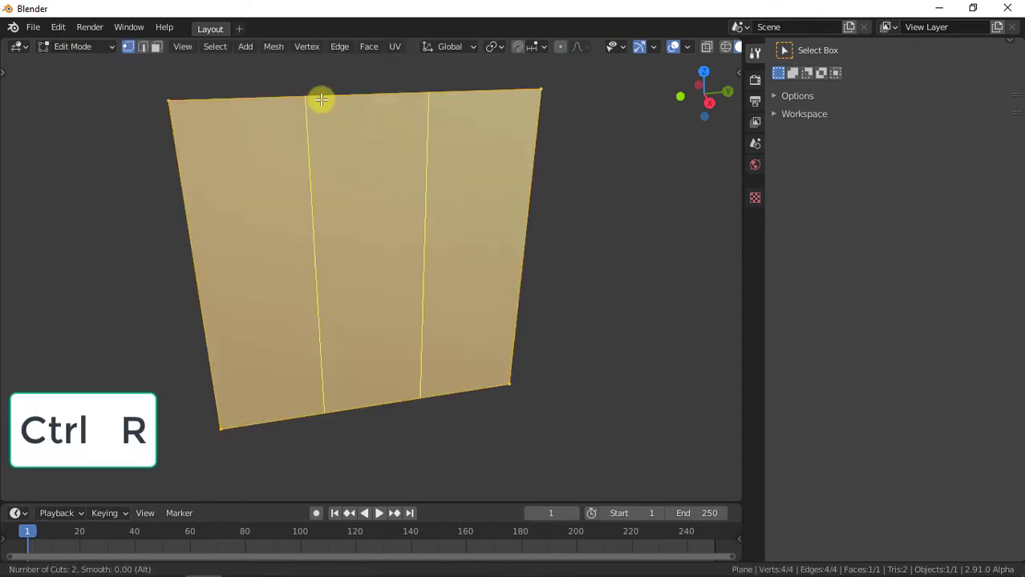
{"action": "left_click", "coordinate": [321, 100]}
{"action": "right_click", "coordinate": [321, 99]}
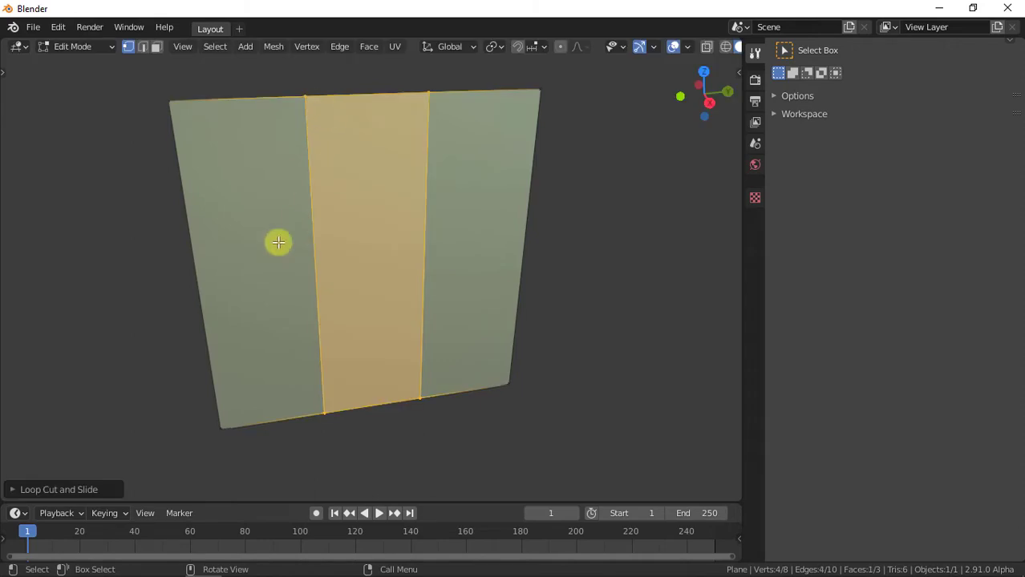
{"action": "key", "text": "ctrl+r"}
{"action": "scroll", "coordinate": [200, 233], "scroll_direction": "up", "scroll_amount": 1}
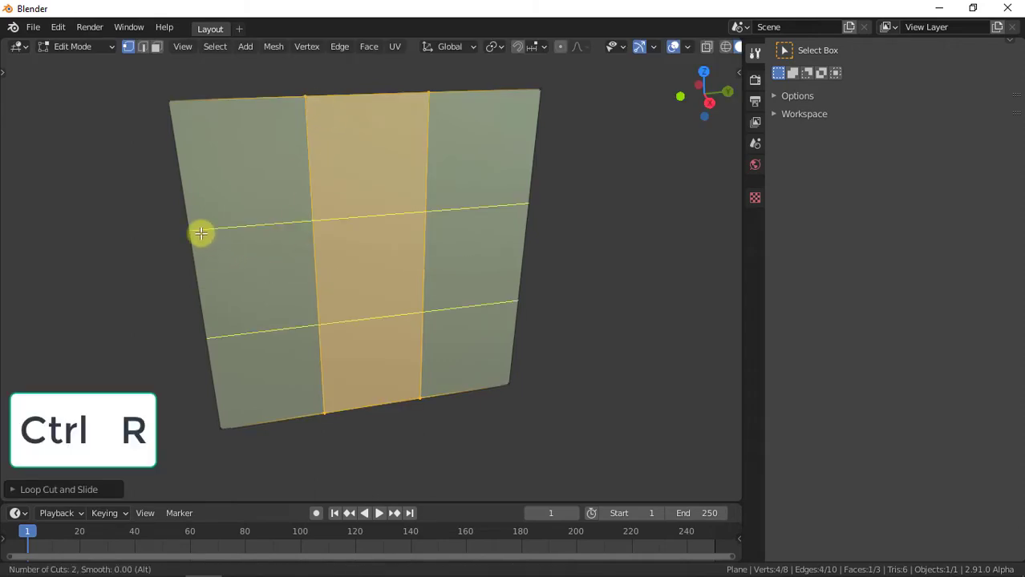
{"action": "left_click", "coordinate": [200, 232]}
{"action": "right_click", "coordinate": [200, 233]}
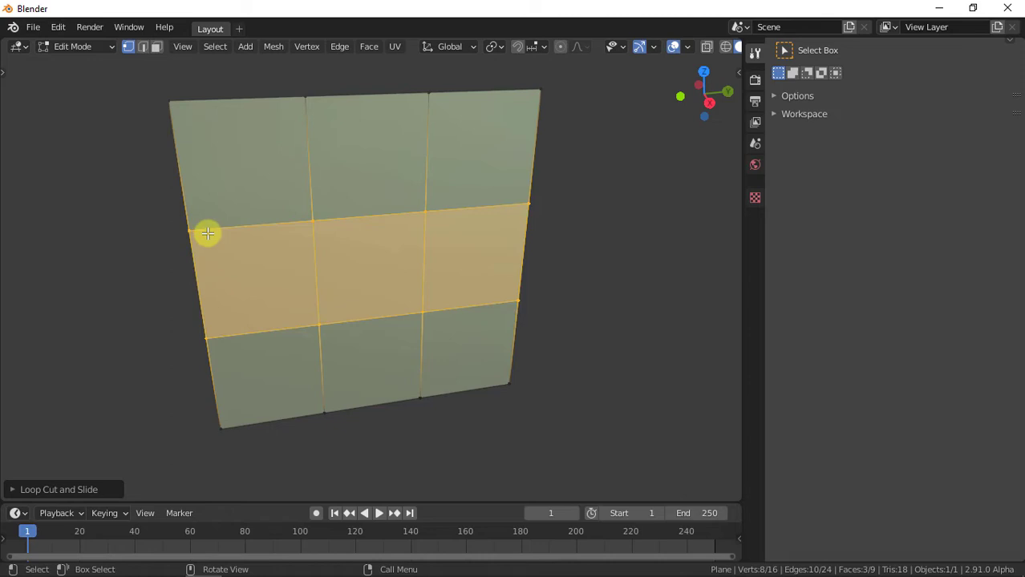
- Select the whole mesh and subdivide it with the number of cuts set to 5
{"action": "left_click", "coordinate": [686, 47]}
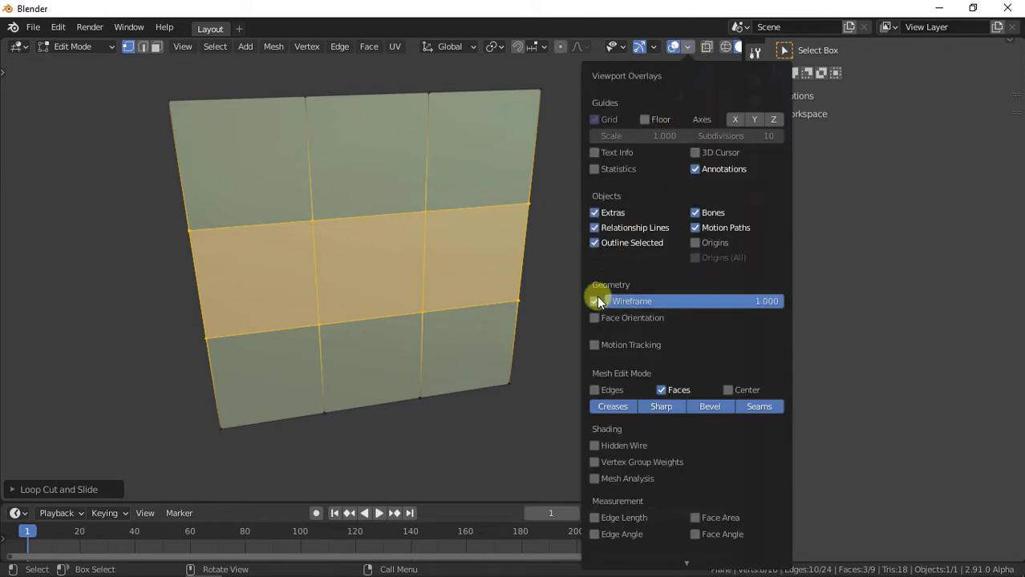
{"action": "key", "text": "a"}
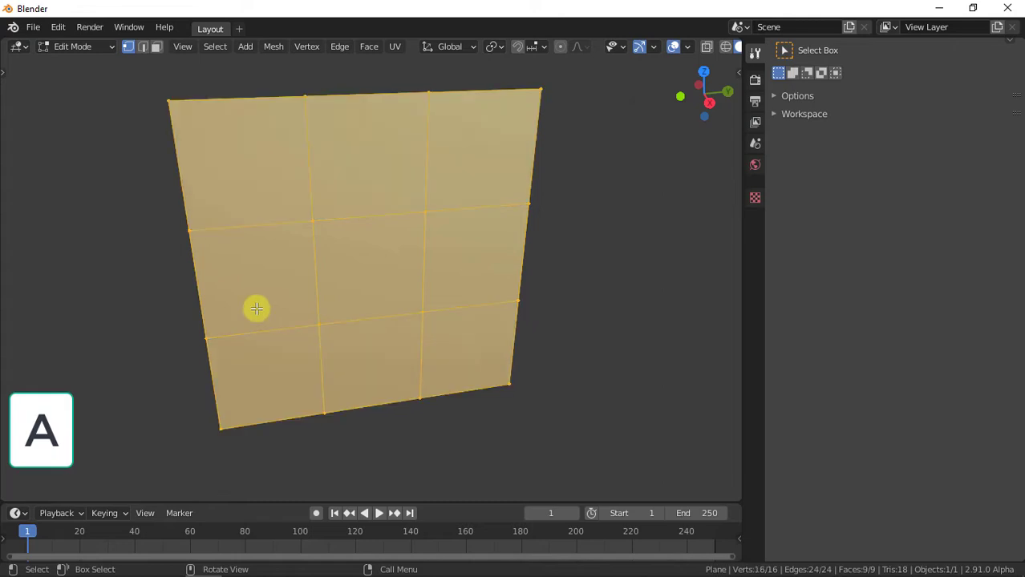
{"action": "right_click", "coordinate": [257, 308]}
{"action": "left_click", "coordinate": [213, 200]}
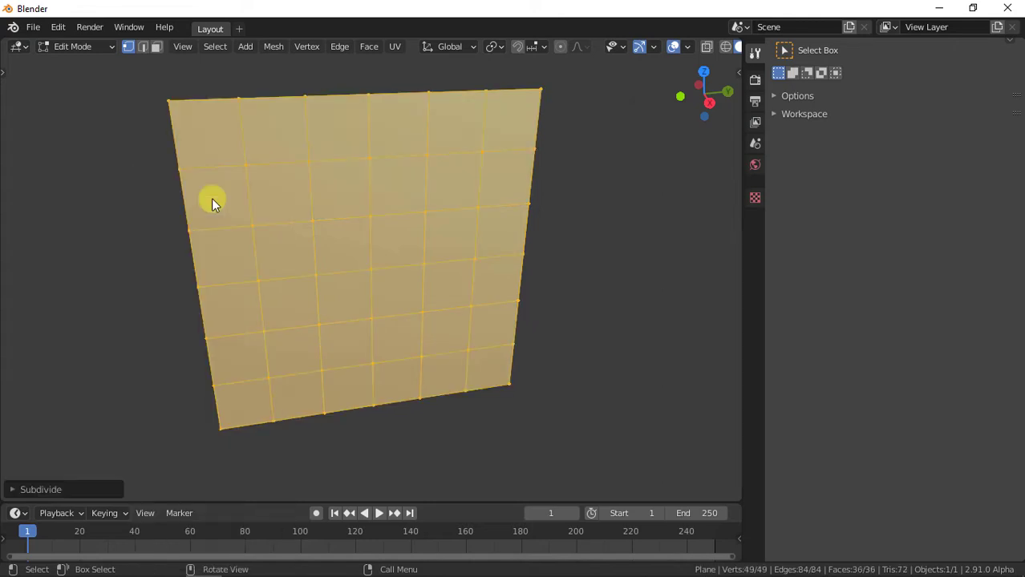
{"action": "left_click", "coordinate": [16, 490]}
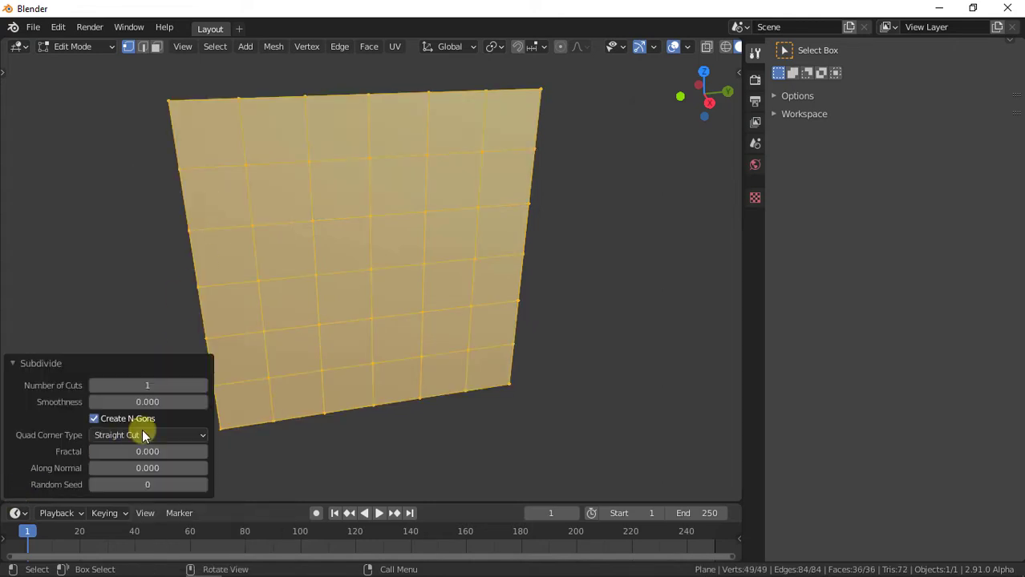
{"action": "left_click", "coordinate": [203, 385]}
{"action": "left_click", "coordinate": [203, 385]}
{"action": "left_click", "coordinate": [203, 385]}
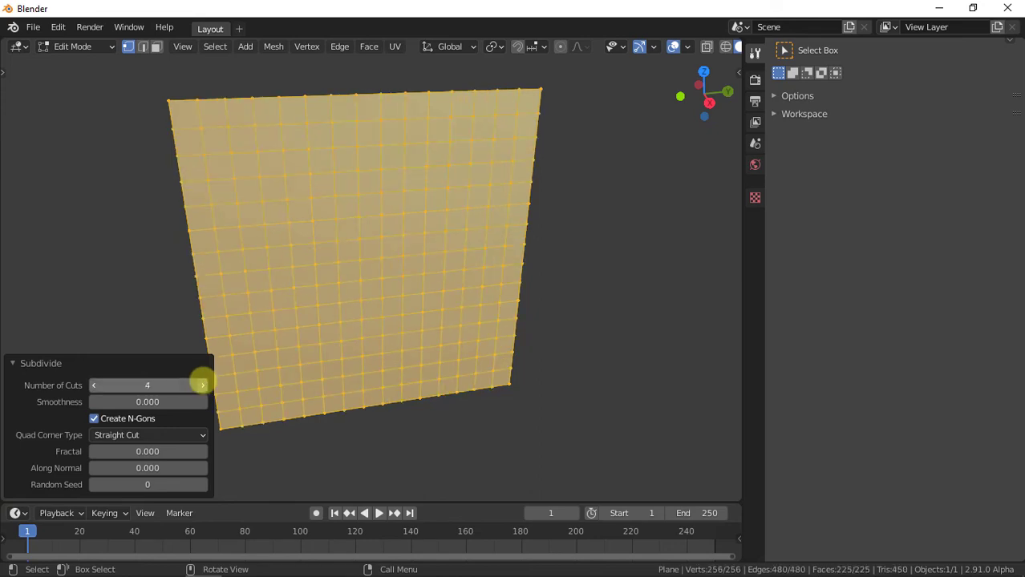
{"action": "left_click", "coordinate": [203, 385]}
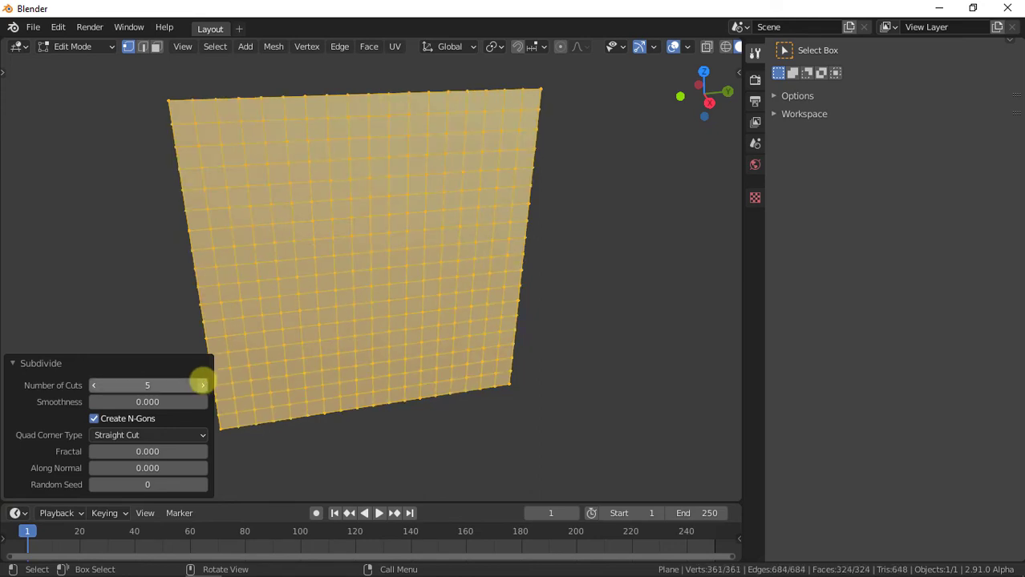
{"action": "left_click", "coordinate": [41, 363]}
- Select every other vertex along the plane's upper edge, ten in total, from one corner to the other
{"action": "middle_click_drag", "start_coordinate": [435, 358], "coordinate": [388, 282]}
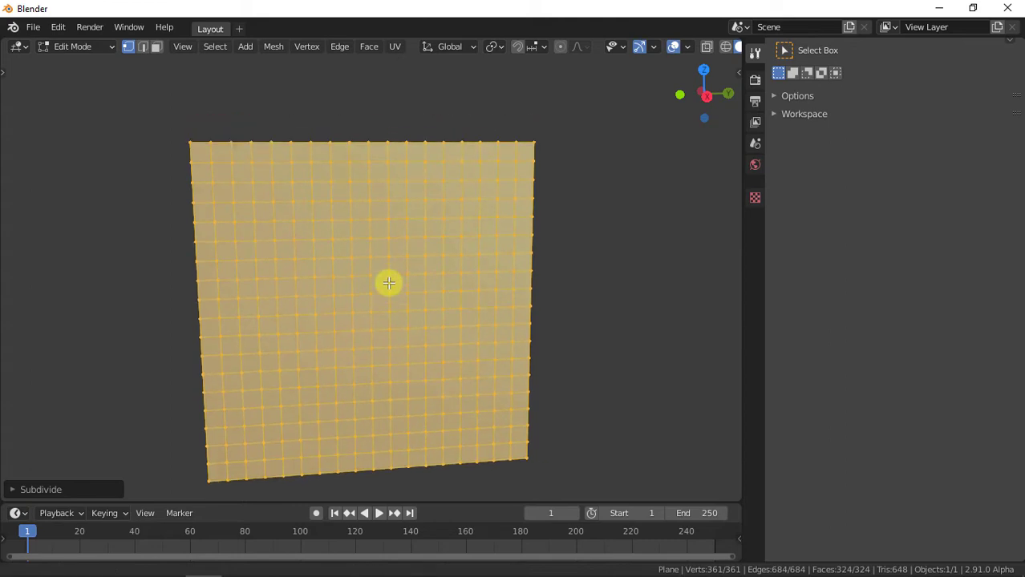
{"action": "left_click", "coordinate": [189, 142]}
{"action": "left_click", "coordinate": [231, 142], "text": "shift"}
{"action": "left_click", "coordinate": [271, 143], "text": "shift"}
{"action": "left_click", "coordinate": [310, 142], "text": "shift"}
{"action": "left_click", "coordinate": [349, 142], "text": "shift"}
{"action": "left_click", "coordinate": [388, 143], "text": "shift"}
{"action": "left_click", "coordinate": [425, 142], "text": "shift"}
{"action": "left_click", "coordinate": [462, 143], "text": "shift"}
{"action": "left_click", "coordinate": [497, 143], "text": "shift"}
{"action": "left_click", "coordinate": [532, 142], "text": "shift"}
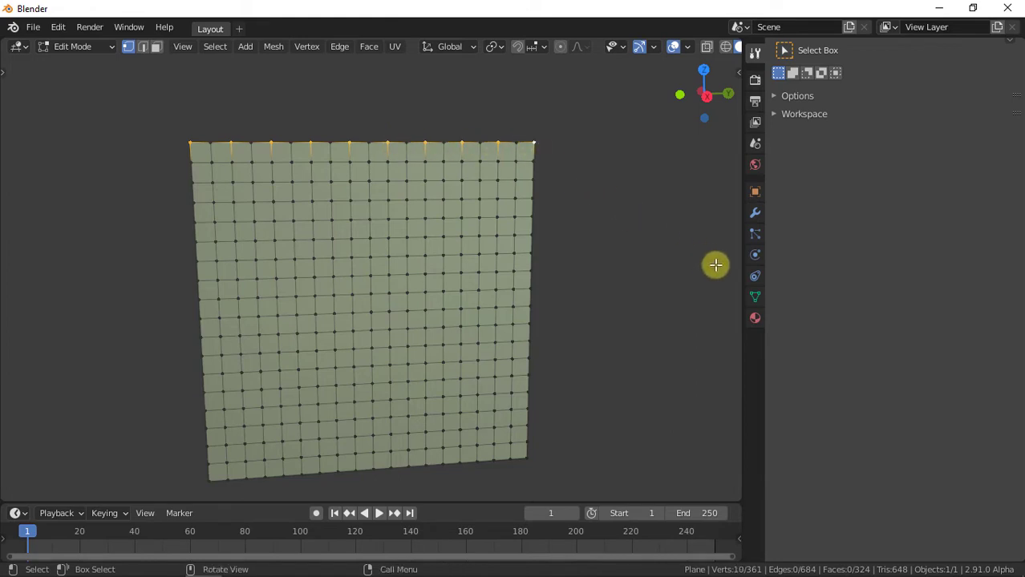
- Create a vertex group and assign the selected upper-edge vertices to it
{"action": "left_click", "coordinate": [752, 298]}
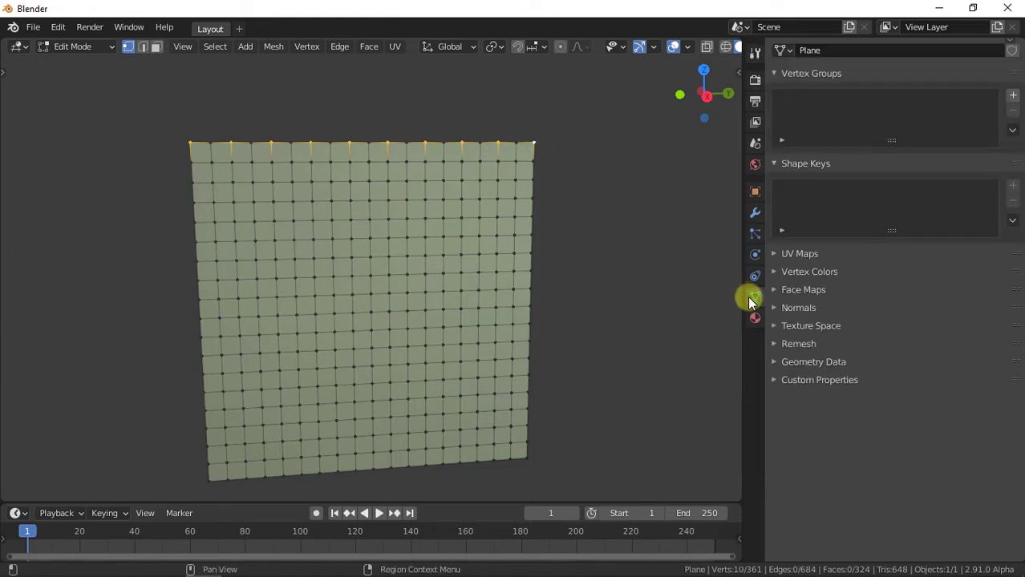
{"action": "left_click", "coordinate": [1013, 95]}
{"action": "left_click", "coordinate": [810, 184]}
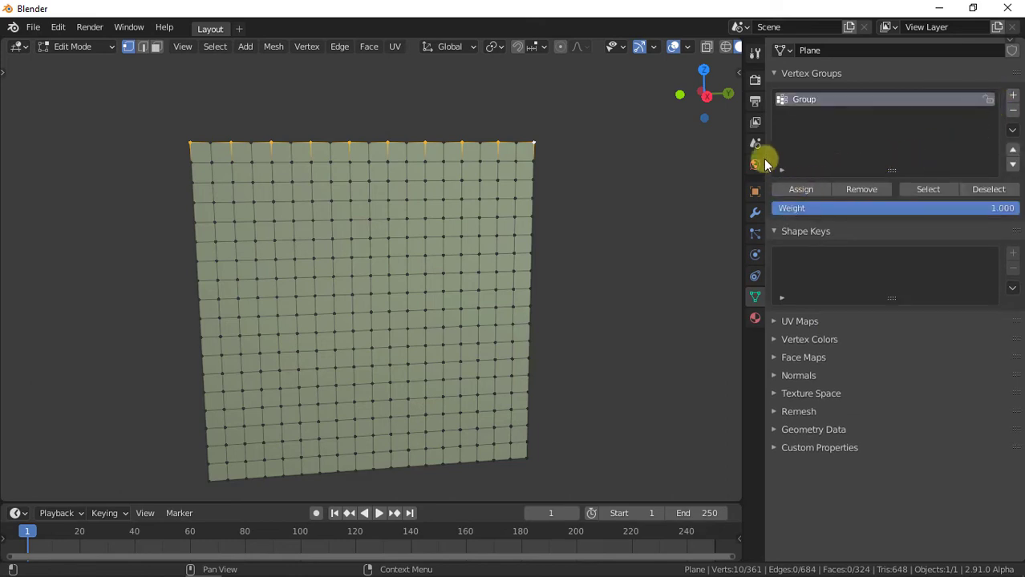
- From an X-axis view, use Select Circle with radius 10 to select a diagonal line of vertices descending across the plane toward negative Y
{"action": "left_click", "coordinate": [707, 96]}
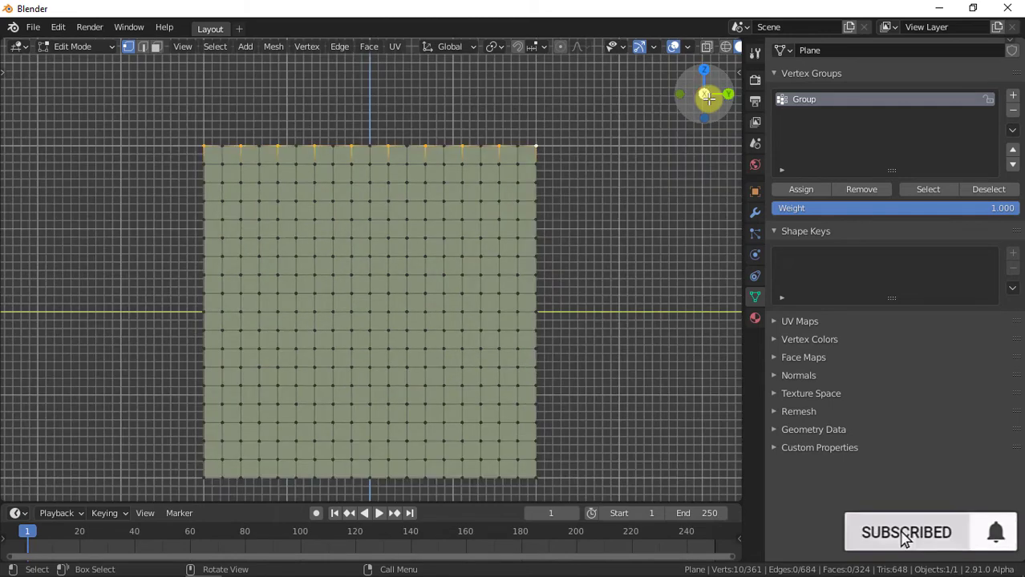
{"action": "left_click", "coordinate": [6, 73]}
{"action": "left_click", "coordinate": [16, 76]}
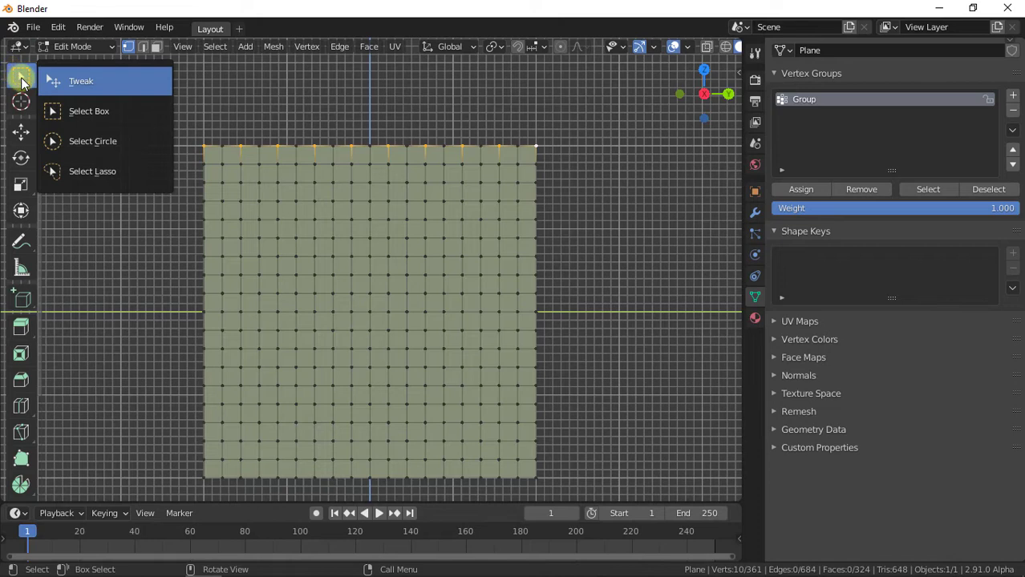
{"action": "left_click", "coordinate": [88, 141]}
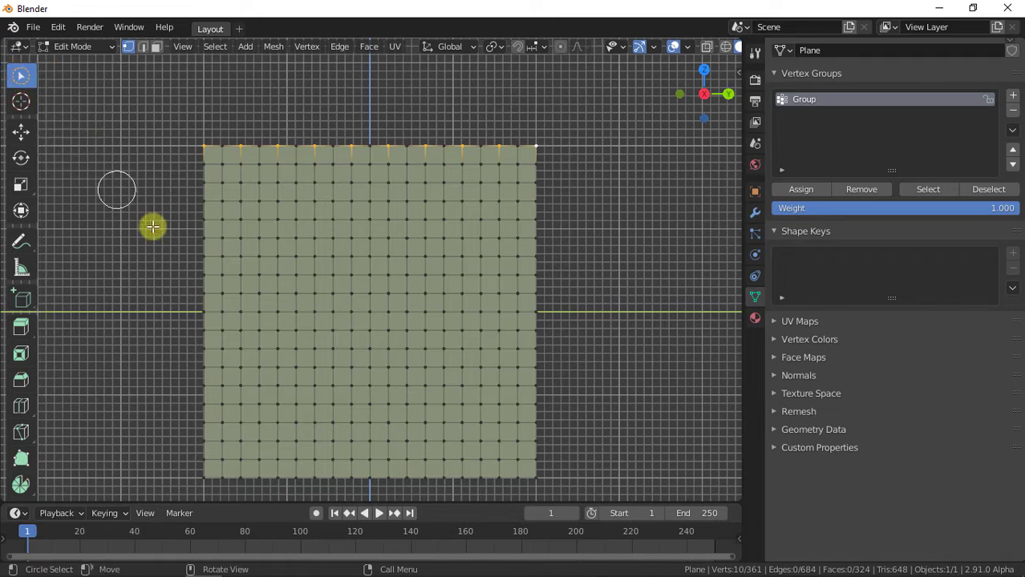
{"action": "left_click", "coordinate": [753, 54]}
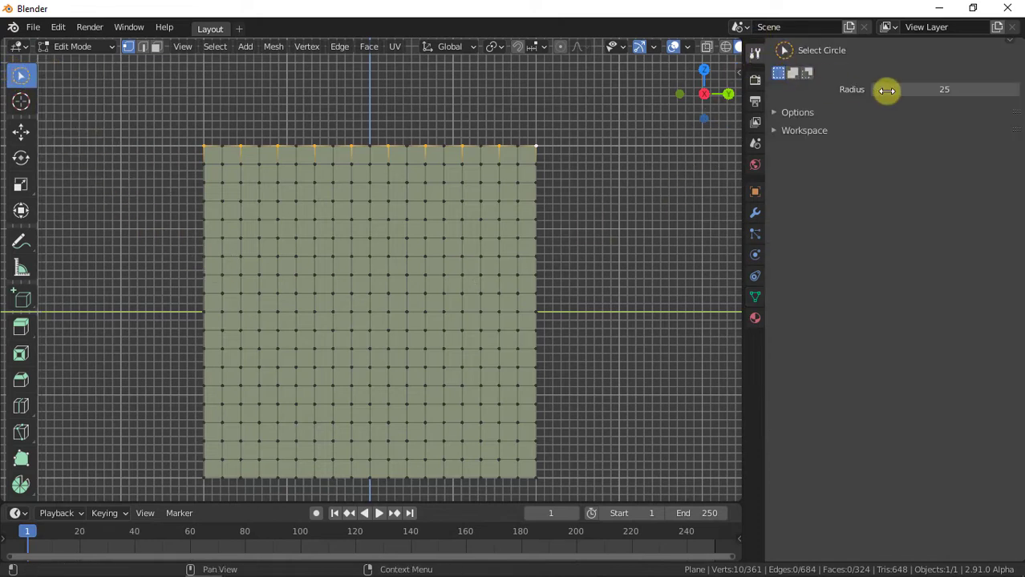
{"action": "left_click", "coordinate": [928, 90]}
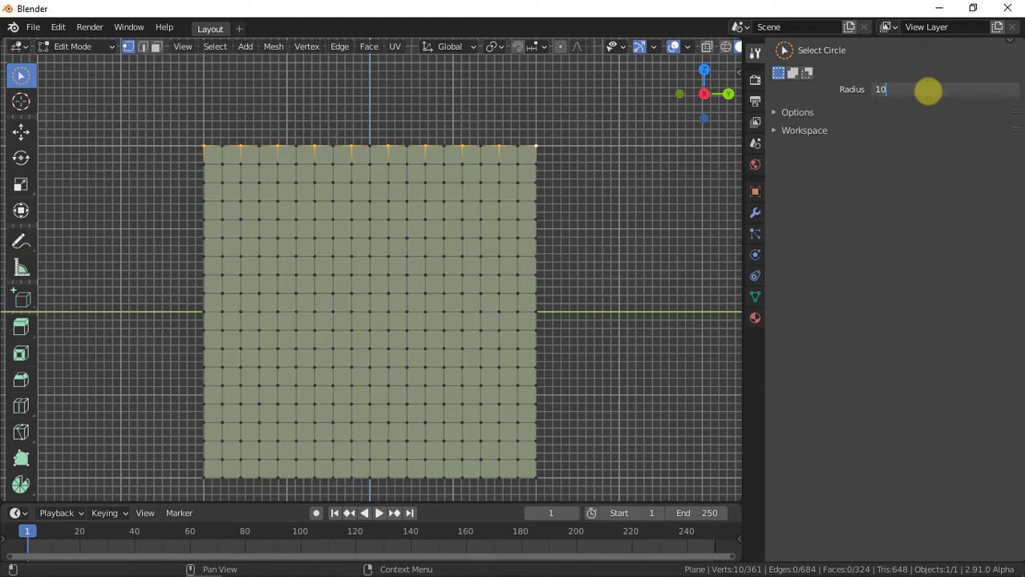
{"action": "key", "text": "Return"}
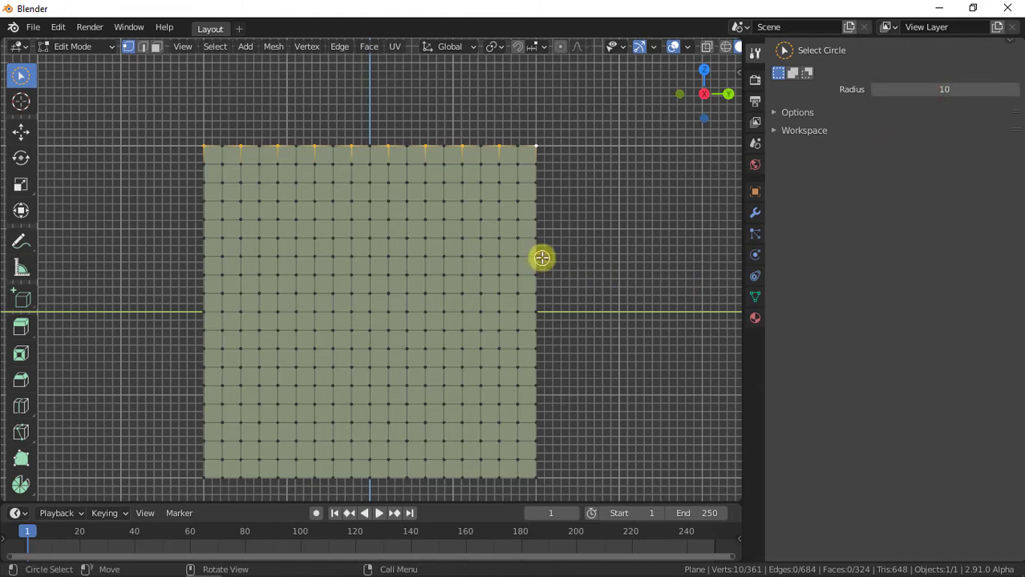
{"action": "left_click_drag", "start_coordinate": [542, 256], "coordinate": [186, 408]}
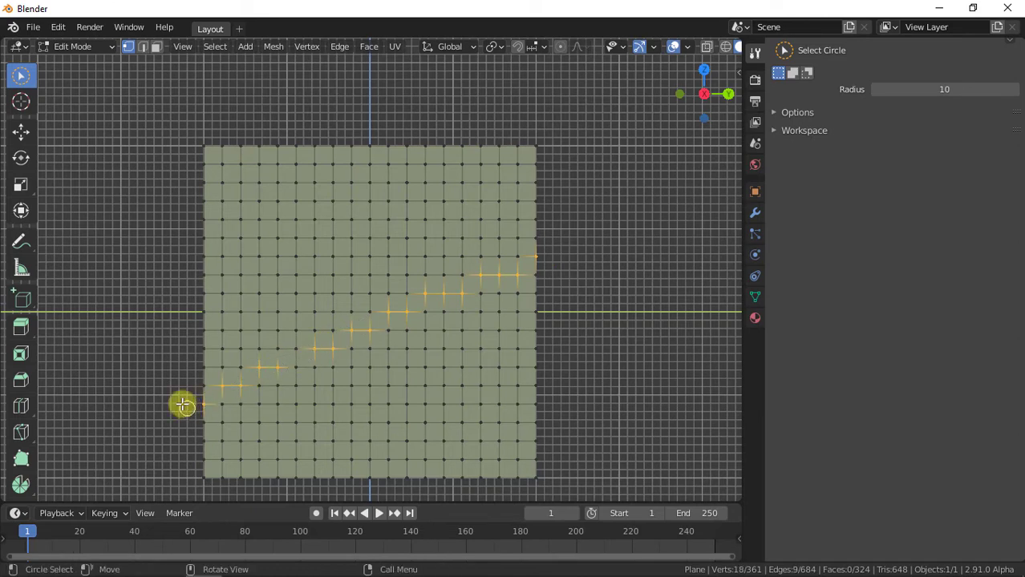
- Assign the diagonal vertices to the existing vertex group, then clear the selection and select the group's vertices to check it
{"action": "left_click", "coordinate": [29, 136]}
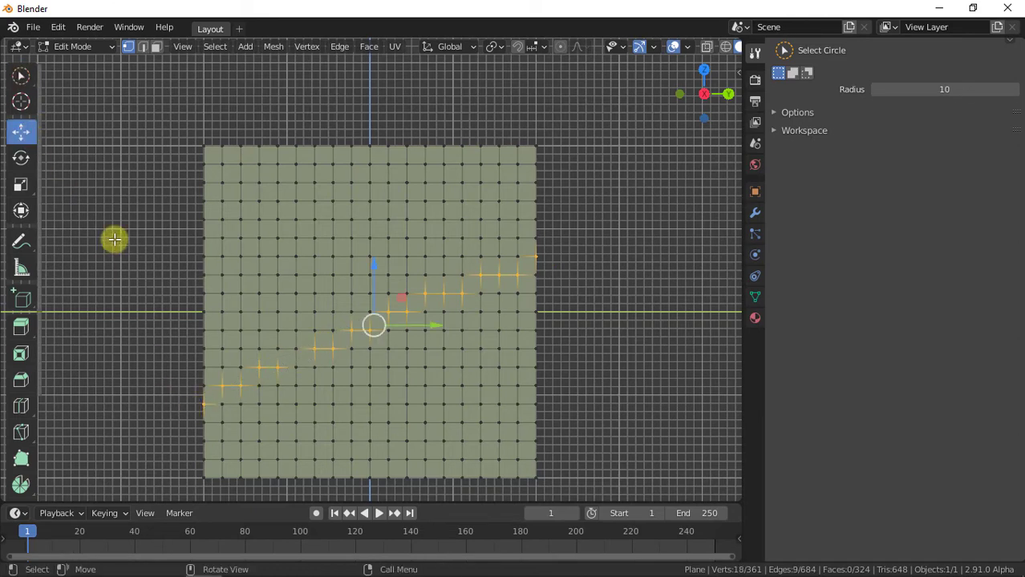
{"action": "middle_click_drag", "start_coordinate": [451, 386], "coordinate": [478, 360]}
{"action": "left_click", "coordinate": [754, 299]}
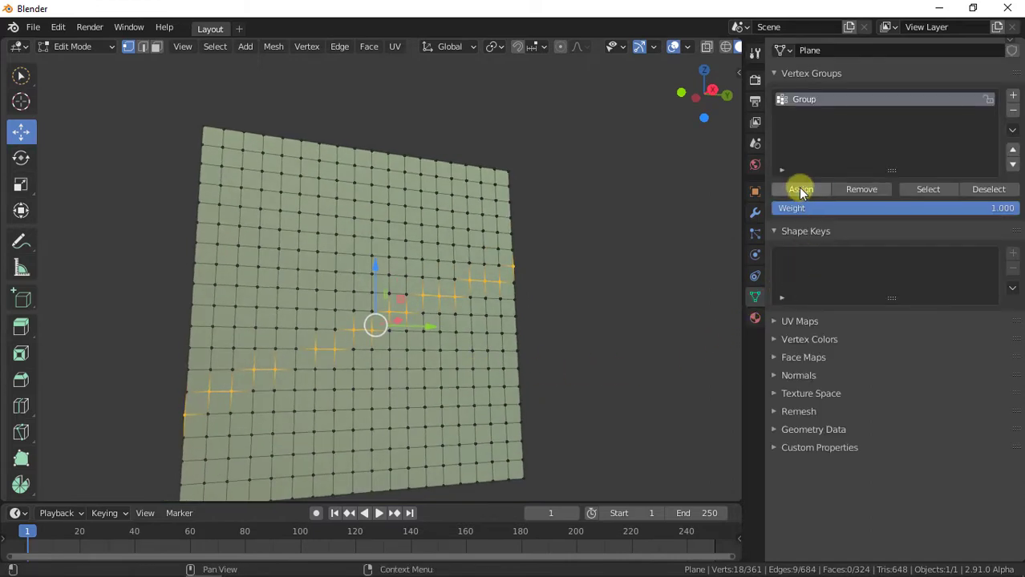
{"action": "left_click", "coordinate": [683, 211]}
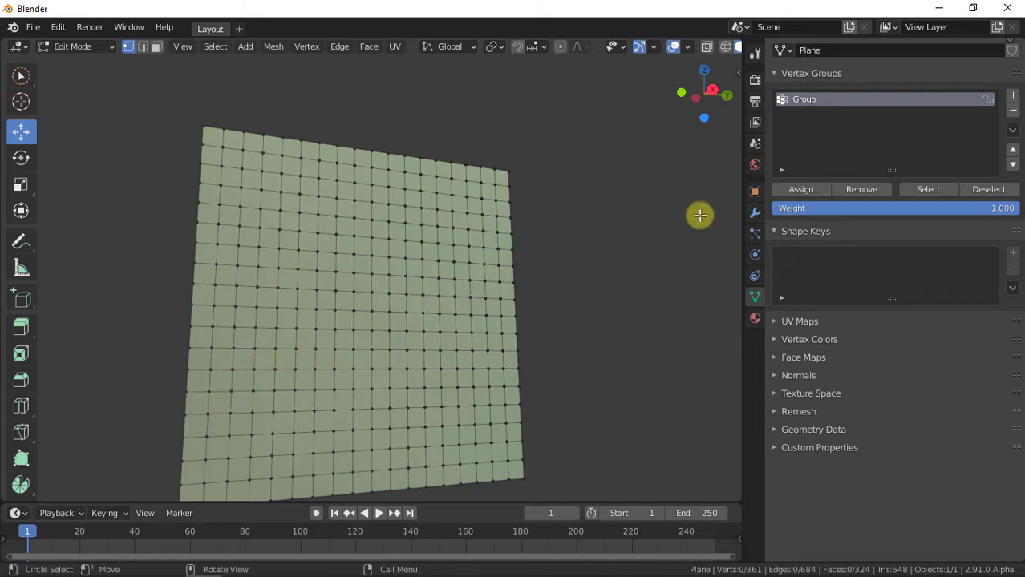
{"action": "left_click", "coordinate": [928, 190]}
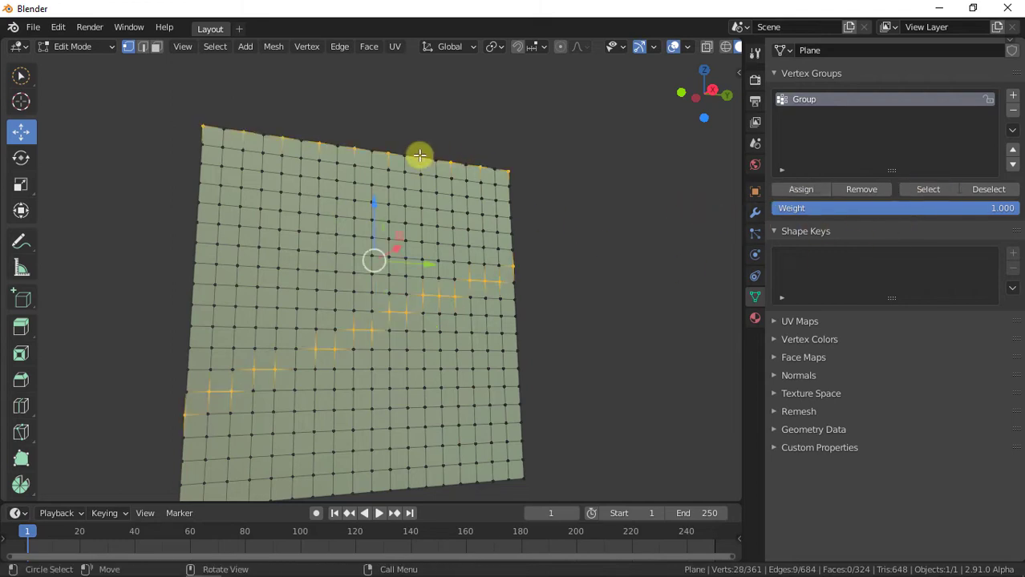
- Select the plane's upper corner vertex on the positive Y side and turn on the 3D cursor in the viewport overlays
{"action": "key", "text": "t"}
{"action": "middle_click_drag", "start_coordinate": [399, 326], "coordinate": [359, 320]}
{"action": "left_click", "coordinate": [530, 151]}
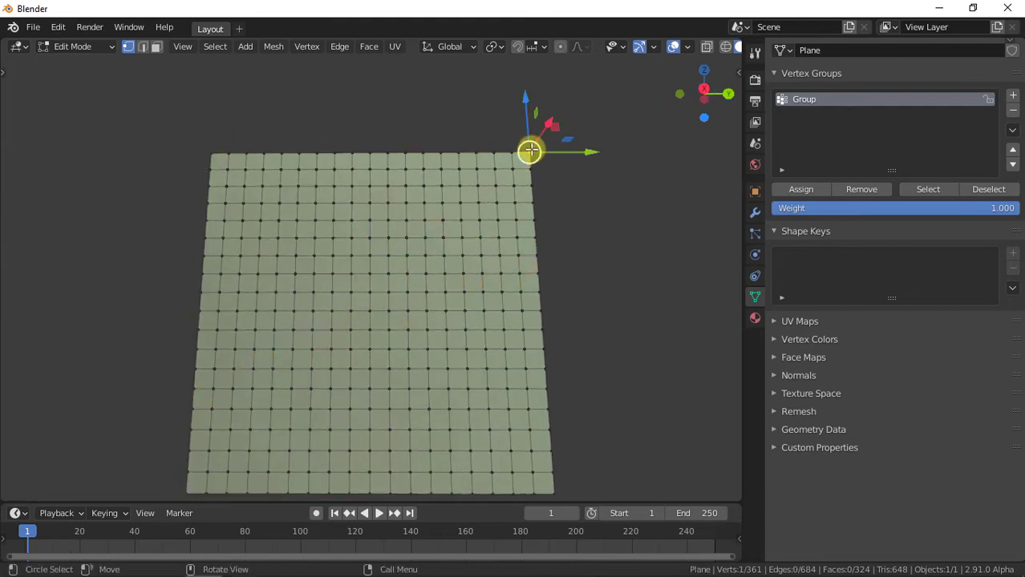
{"action": "left_click", "coordinate": [687, 46]}
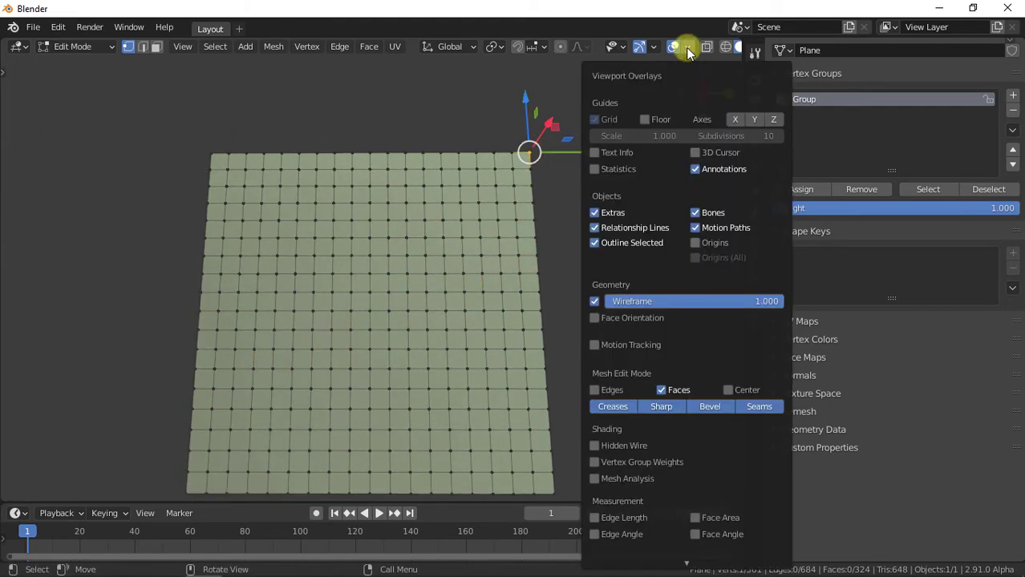
{"action": "left_click", "coordinate": [695, 154]}
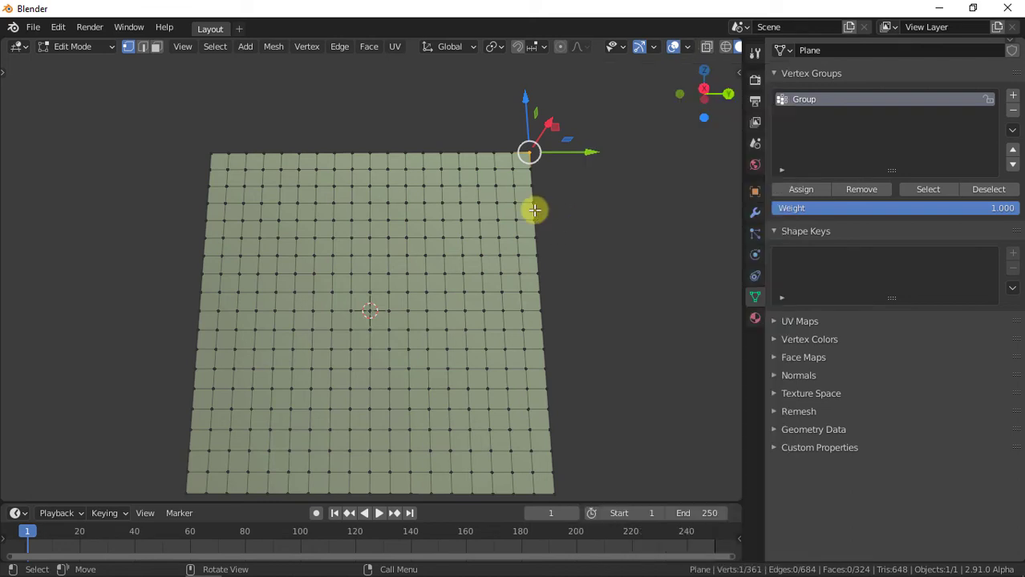
- Snap the 3D cursor to the selected upper corner vertex on the positive Y side
{"action": "key", "text": "shift+s"}
{"action": "key", "text": "shift+s"}
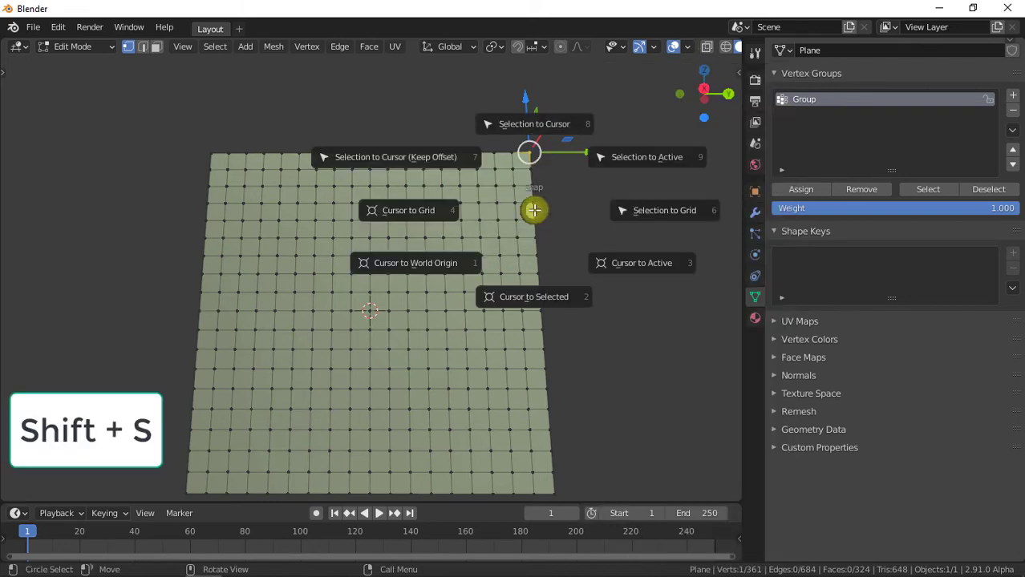
{"action": "left_click", "coordinate": [540, 285]}
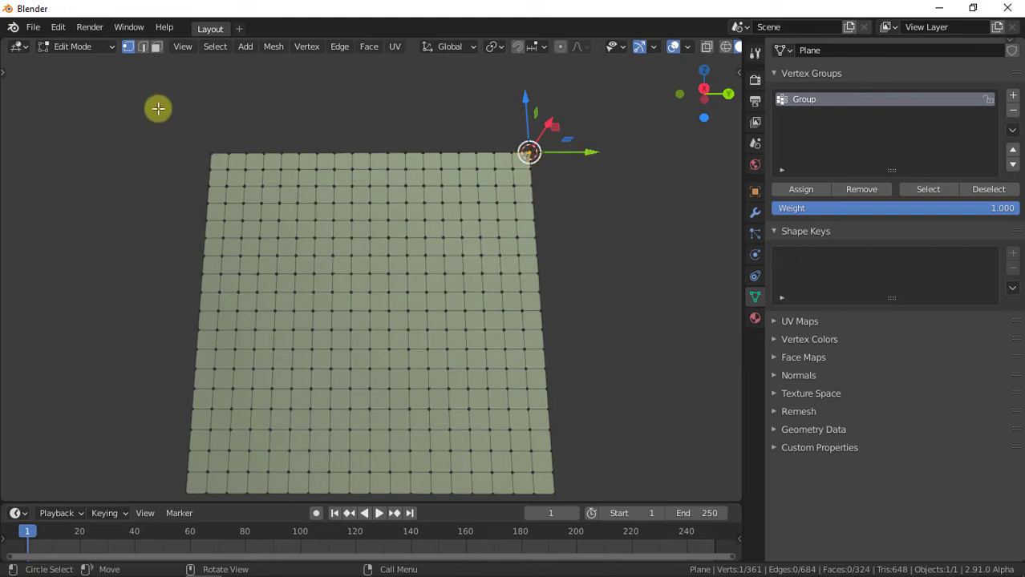
- In Object Mode, add a Basis shape key and Key 1 to the plane, then return to Edit Mode with Key 1 active
{"action": "left_click", "coordinate": [90, 45]}
{"action": "left_click", "coordinate": [88, 63]}
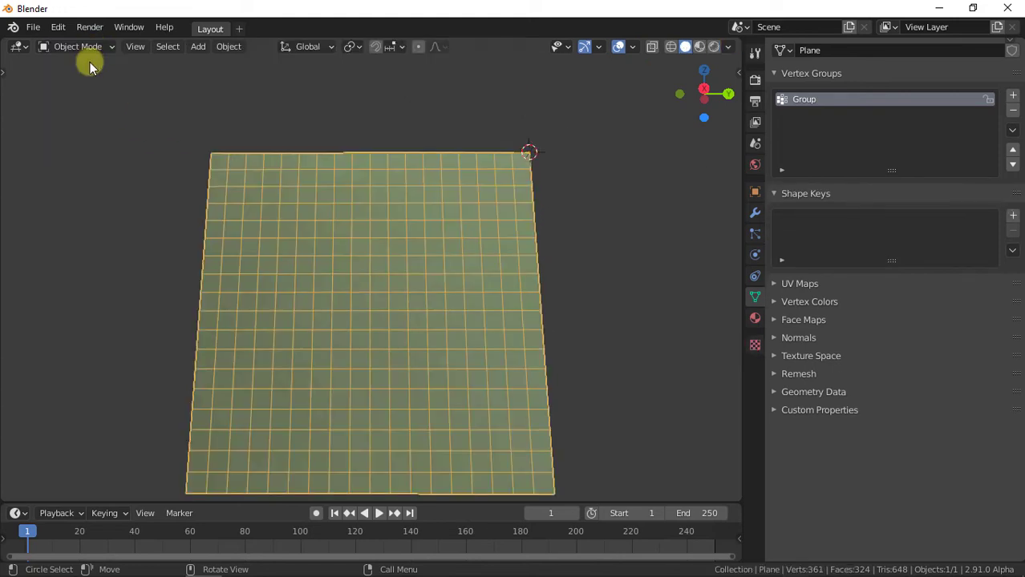
{"action": "left_click", "coordinate": [1014, 217]}
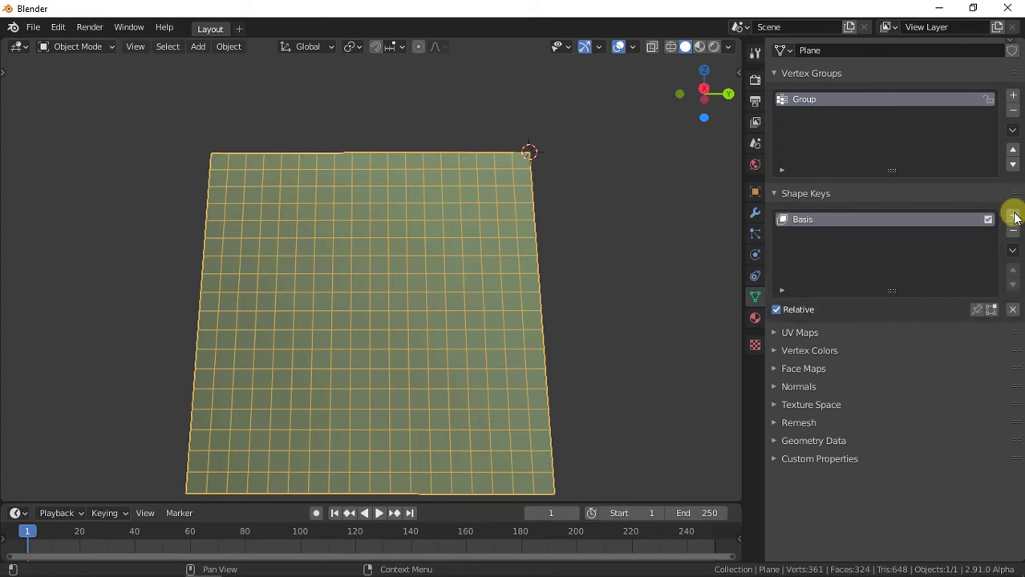
{"action": "left_click", "coordinate": [1014, 217]}
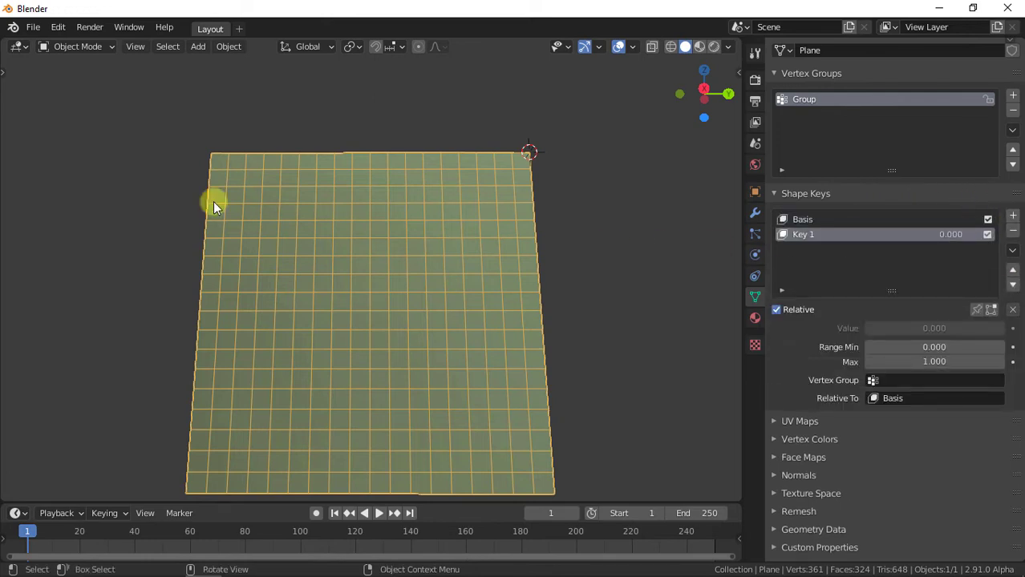
{"action": "left_click", "coordinate": [77, 47]}
{"action": "left_click", "coordinate": [82, 78]}
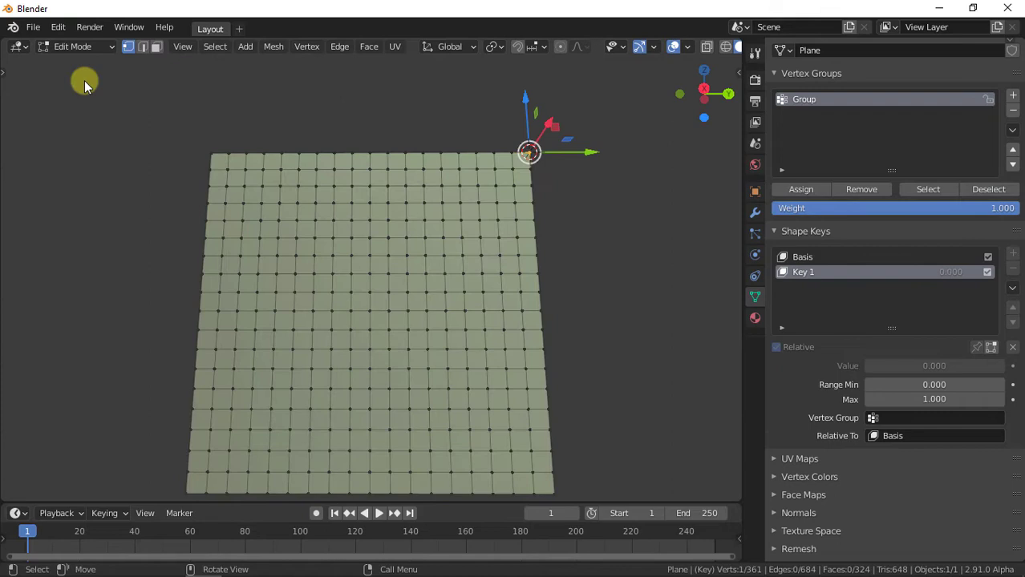
- Select the vertex group's vertices and lasso-deselect the diagonal ones, keeping only the upper-edge vertices selected
{"action": "left_click", "coordinate": [927, 190]}
{"action": "mouse_move", "coordinate": [542, 253]}
{"action": "left_mouse_down", "text": "ctrl"}
{"action": "mouse_move", "coordinate": [349, 327]}
{"action": "mouse_move", "coordinate": [190, 407]}
{"action": "left_mouse_up", "text": "ctrl"}
{"action": "middle_click_drag", "start_coordinate": [384, 222], "coordinate": [386, 242]}
- Set the transform pivot point to 3D Cursor and turn on proportional editing
{"action": "left_click", "coordinate": [495, 46]}
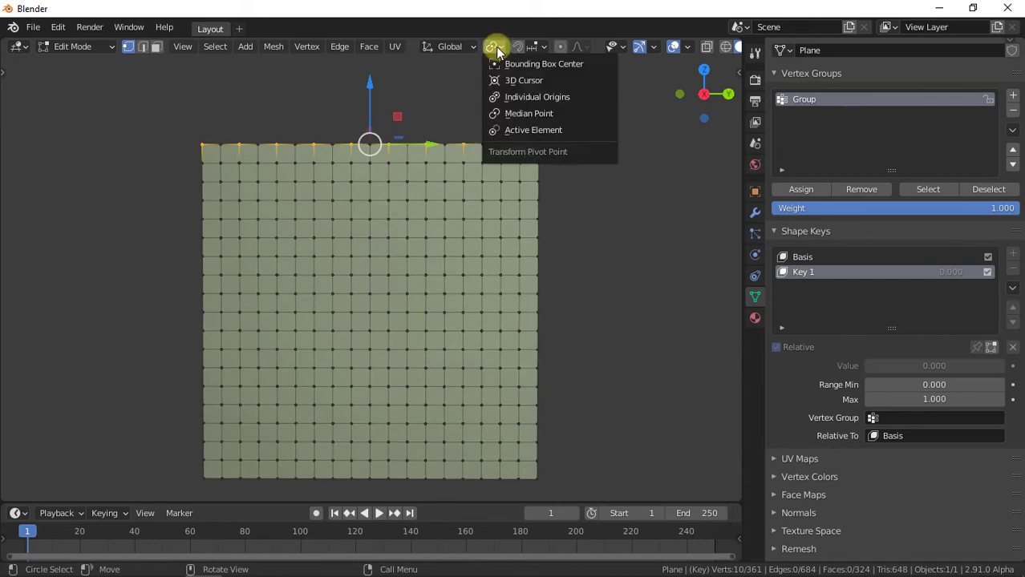
{"action": "left_click", "coordinate": [536, 80]}
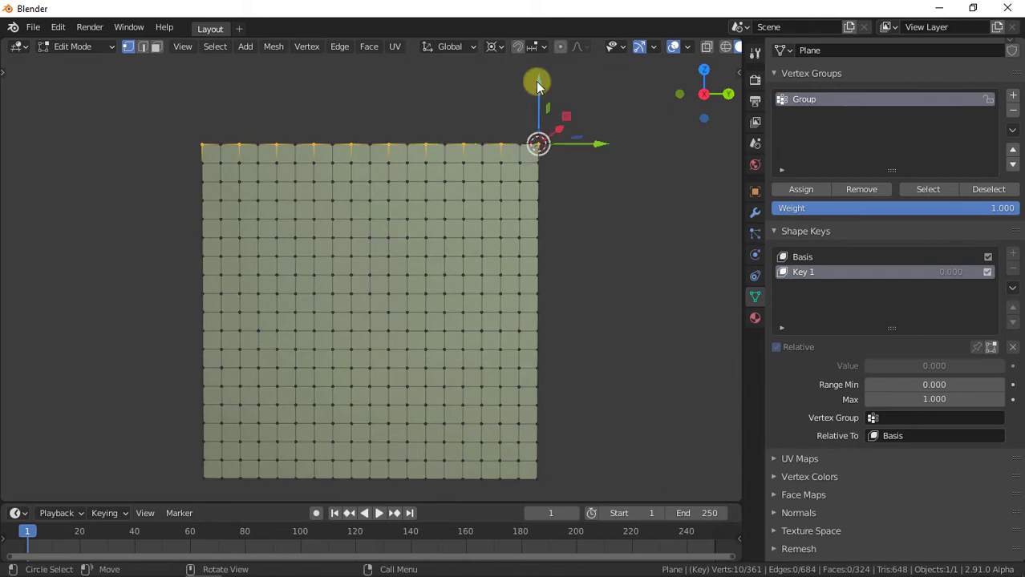
{"action": "left_click", "coordinate": [562, 47]}
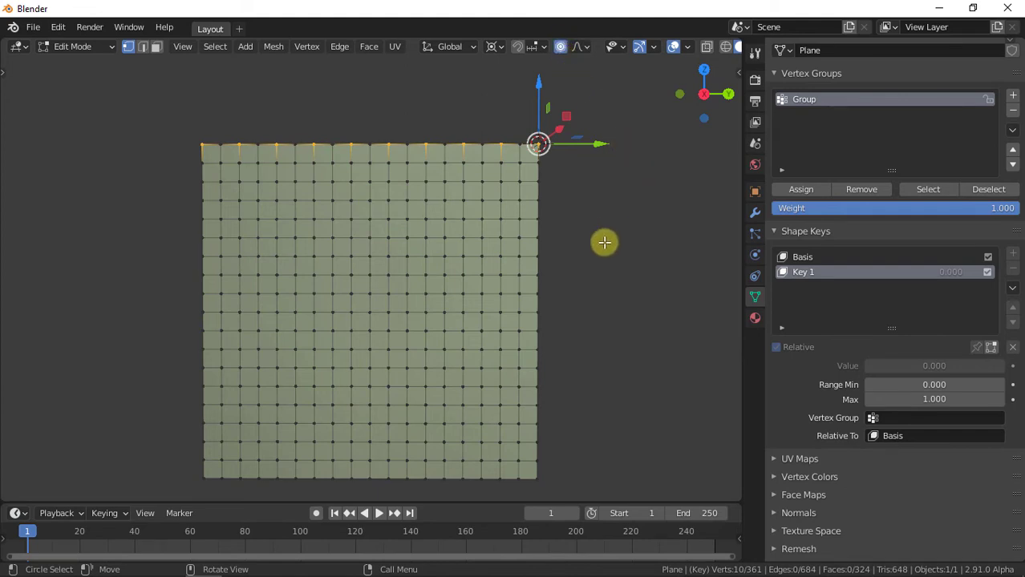
- Scale the upper-edge vertices to about 0.33 toward the corner cursor, using smooth falloff with proportional size 1.77
{"action": "key", "text": "s"}
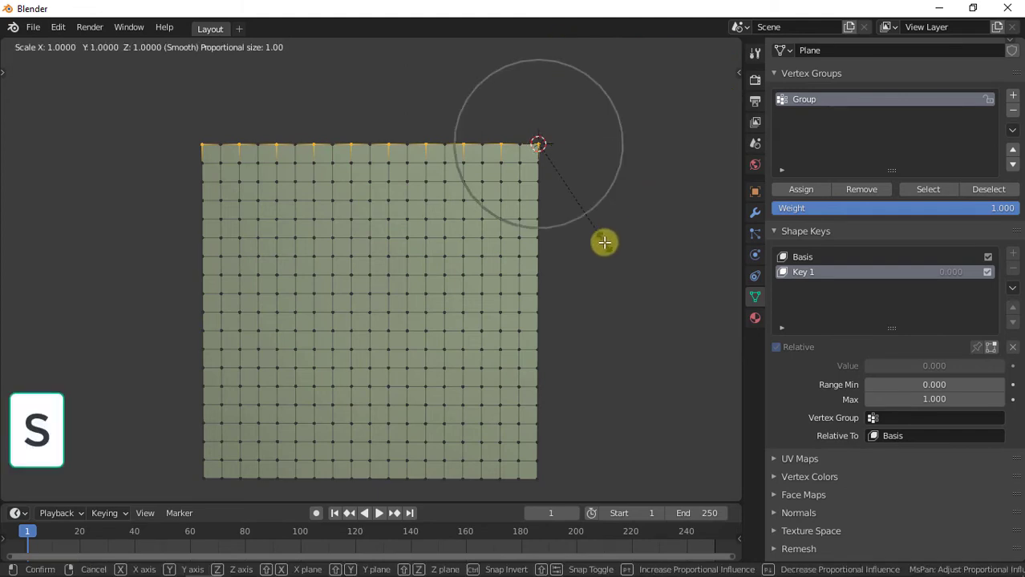
{"action": "scroll", "coordinate": [604, 243], "scroll_direction": "down", "scroll_amount": 1}
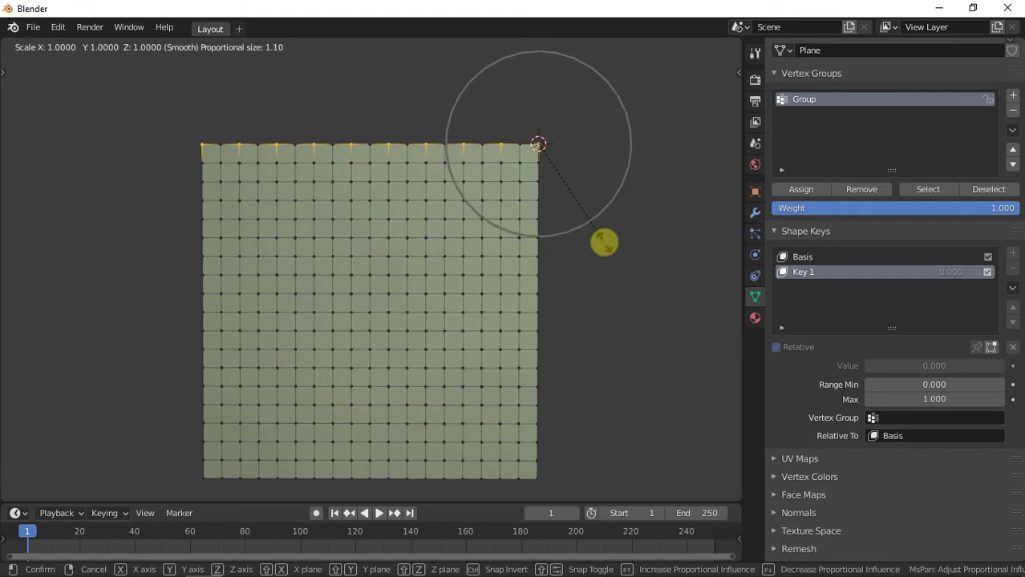
{"action": "scroll", "coordinate": [604, 243], "scroll_direction": "down", "scroll_amount": 5}
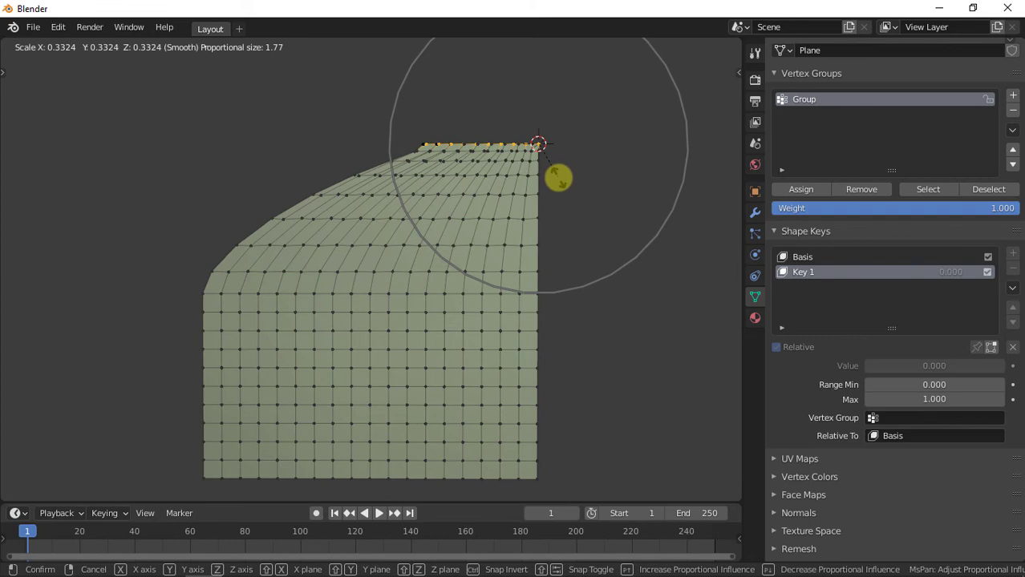
{"action": "left_click", "coordinate": [559, 177]}
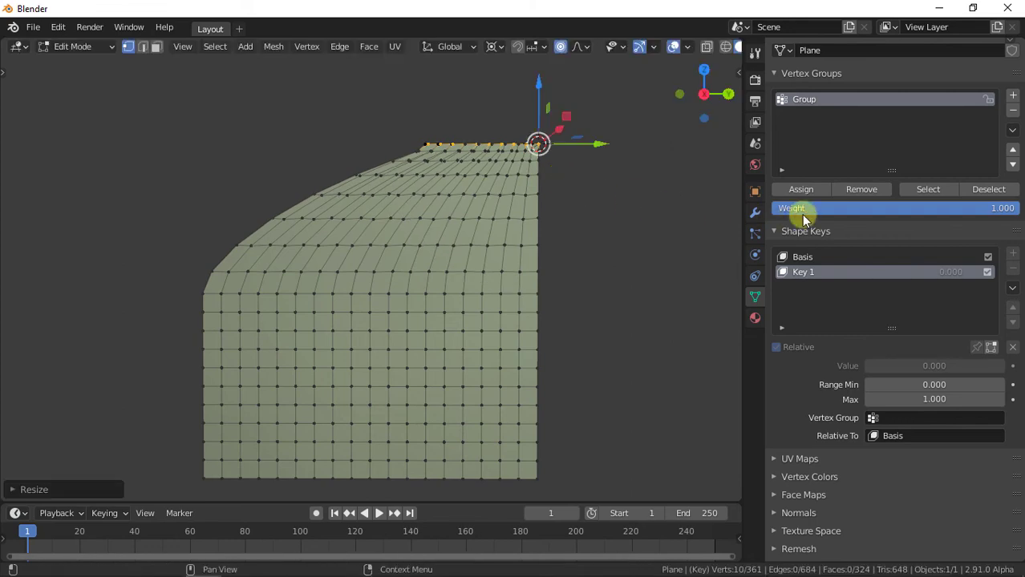
- Select the vertex on the plane's positive Y edge where the diagonal line begins and snap the 3D cursor to it
{"action": "left_click", "coordinate": [926, 191]}
{"action": "left_click", "coordinate": [539, 246]}
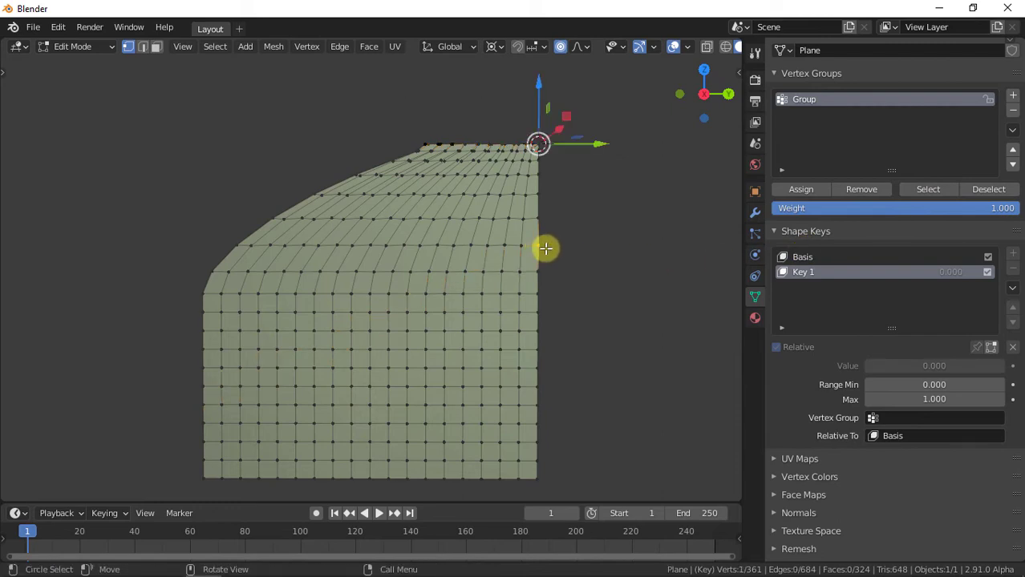
{"action": "key", "text": "shift+s"}
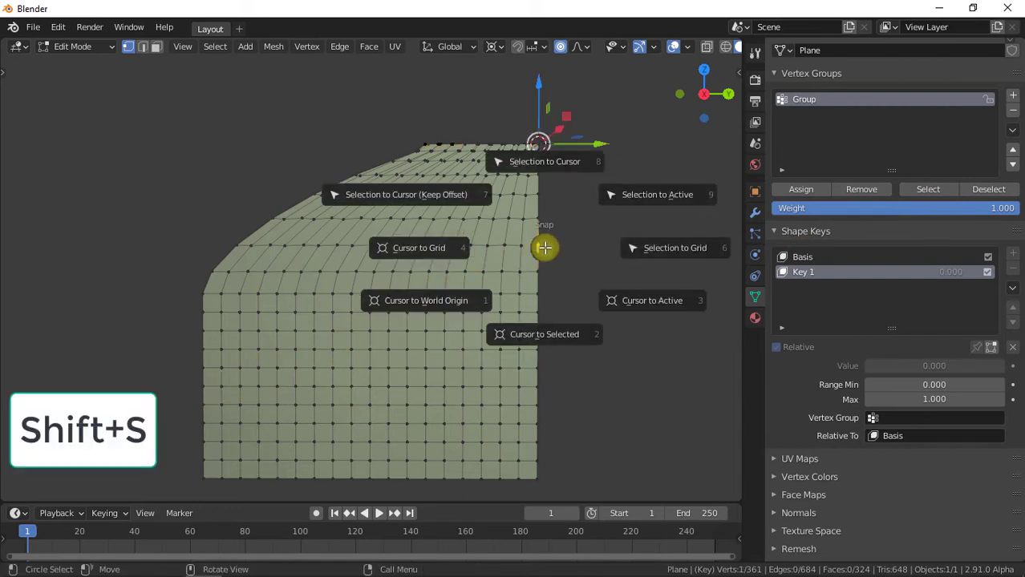
{"action": "left_click", "coordinate": [547, 327]}
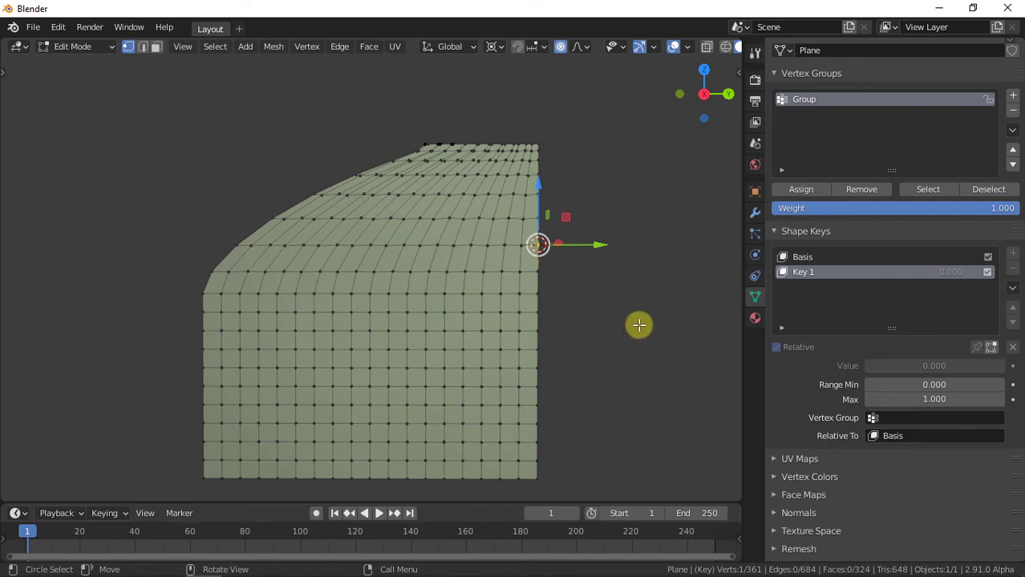
- Select the group's vertices without the upper-edge ones and scale the diagonal toward the 3D cursor with proportional size 1.77
{"action": "left_click", "coordinate": [926, 190]}
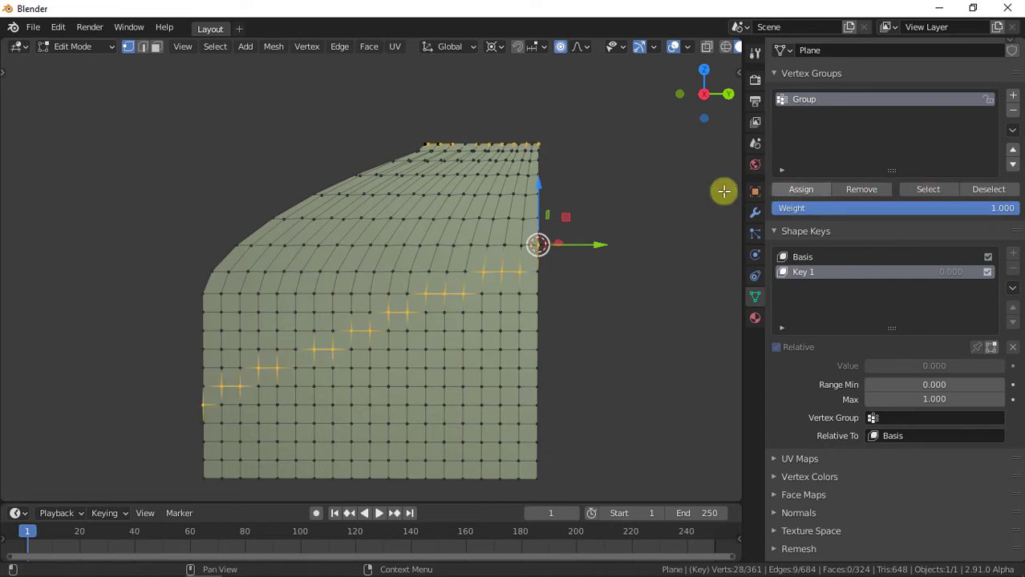
{"action": "left_click_drag", "start_coordinate": [561, 146], "coordinate": [395, 144], "text": "ctrl"}
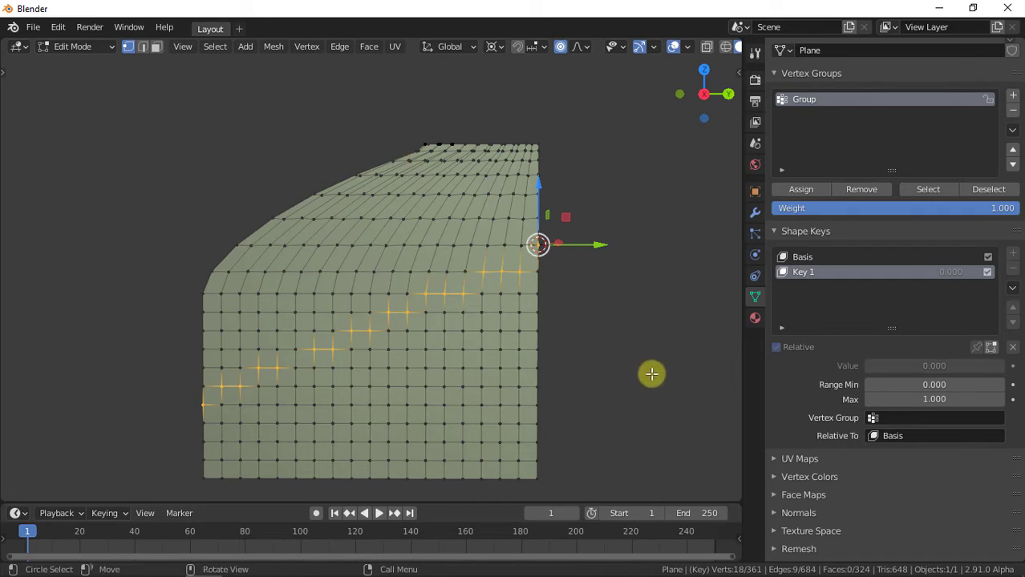
{"action": "key", "text": "s"}
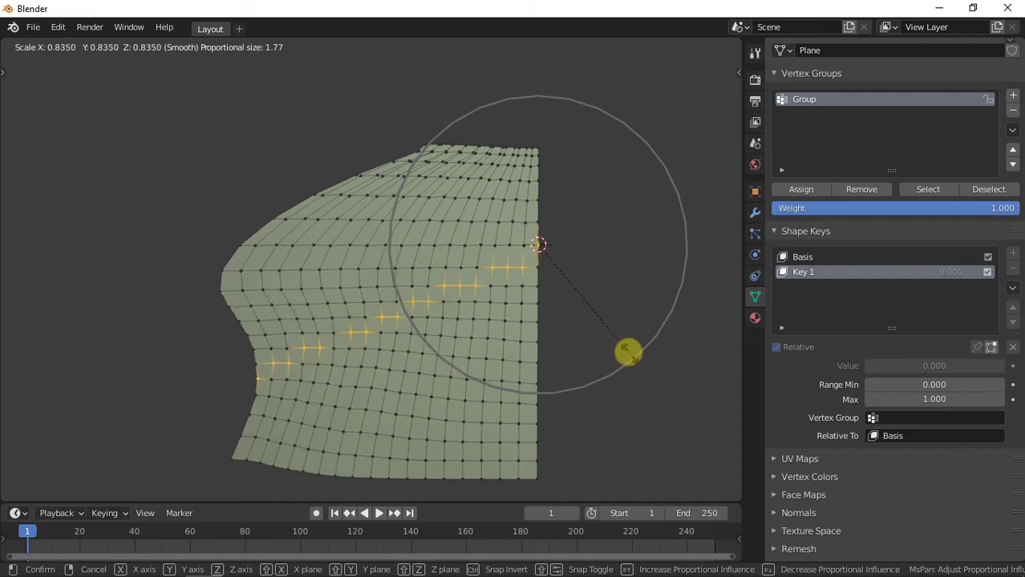
{"action": "left_click", "coordinate": [546, 295]}
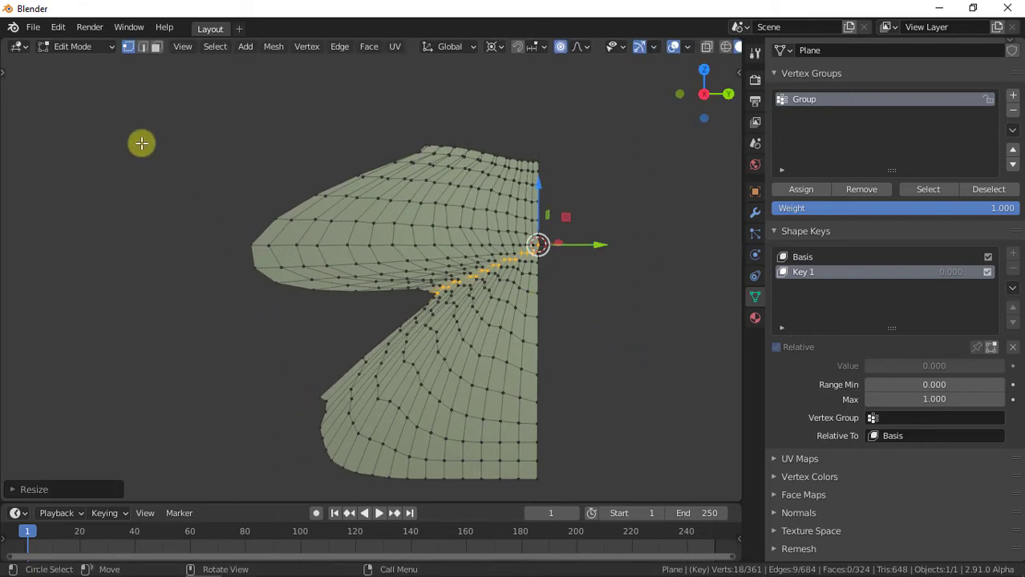
- Return to Object Mode and insert a keyframe for Key 1's value of 0.000 at frame 1
{"action": "left_click", "coordinate": [85, 46]}
{"action": "left_click", "coordinate": [81, 64]}
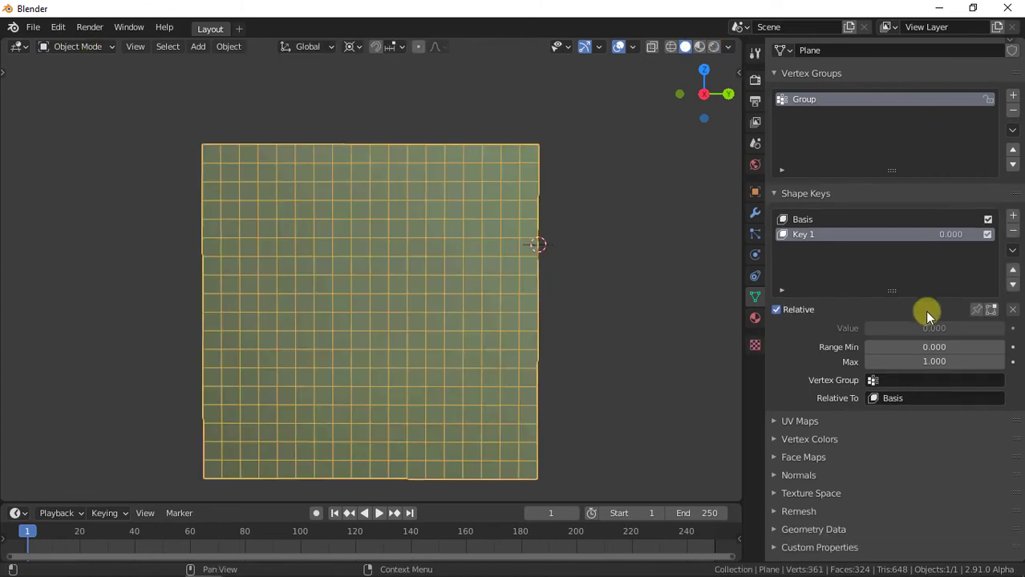
{"action": "left_click_drag", "start_coordinate": [892, 328], "coordinate": [864, 330]}
{"action": "right_click", "coordinate": [886, 332]}
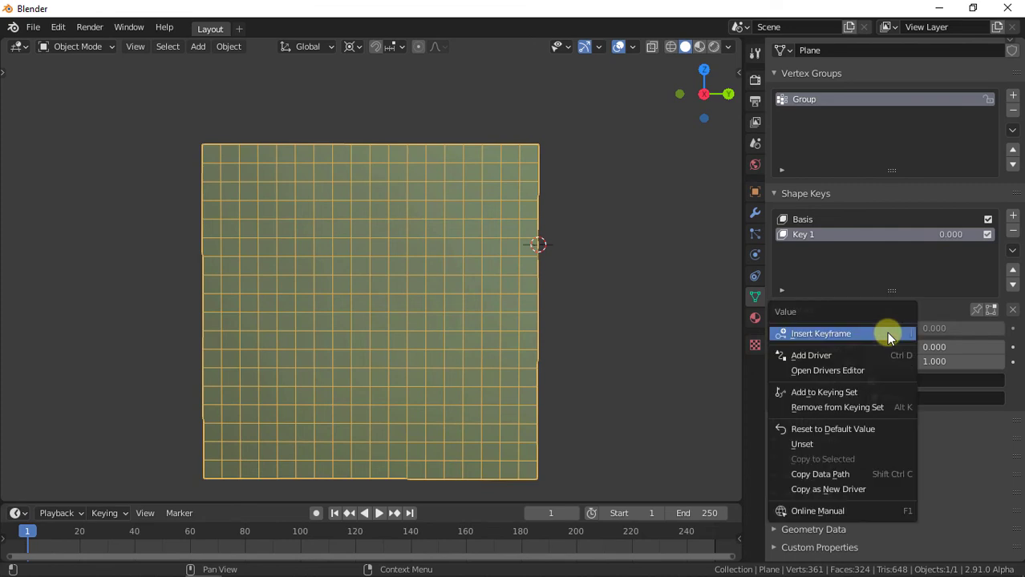
{"action": "left_click", "coordinate": [839, 336]}
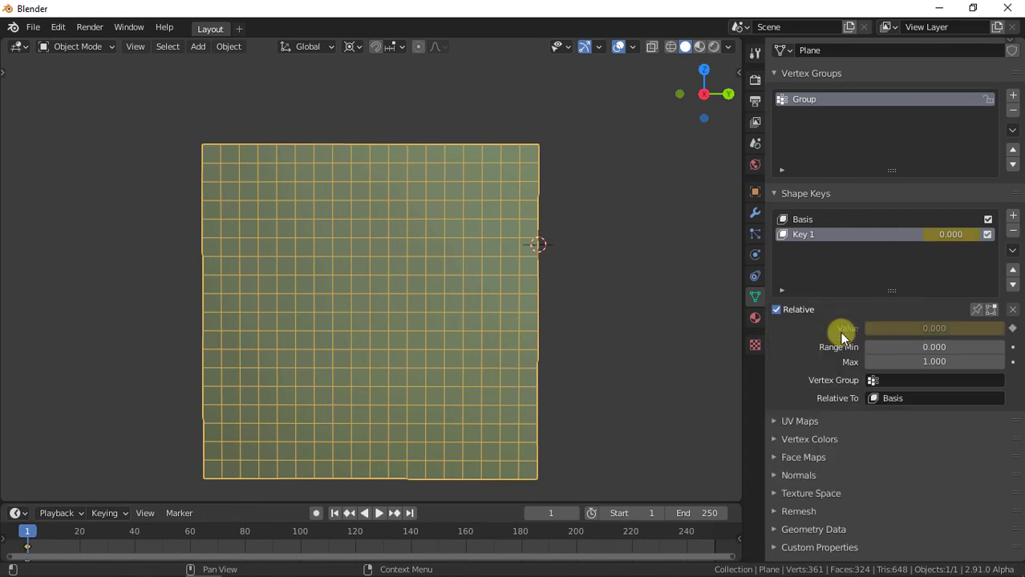
- At frame 180, set Key 1's value to 1.000 and insert a keyframe for it
{"action": "left_click", "coordinate": [521, 533]}
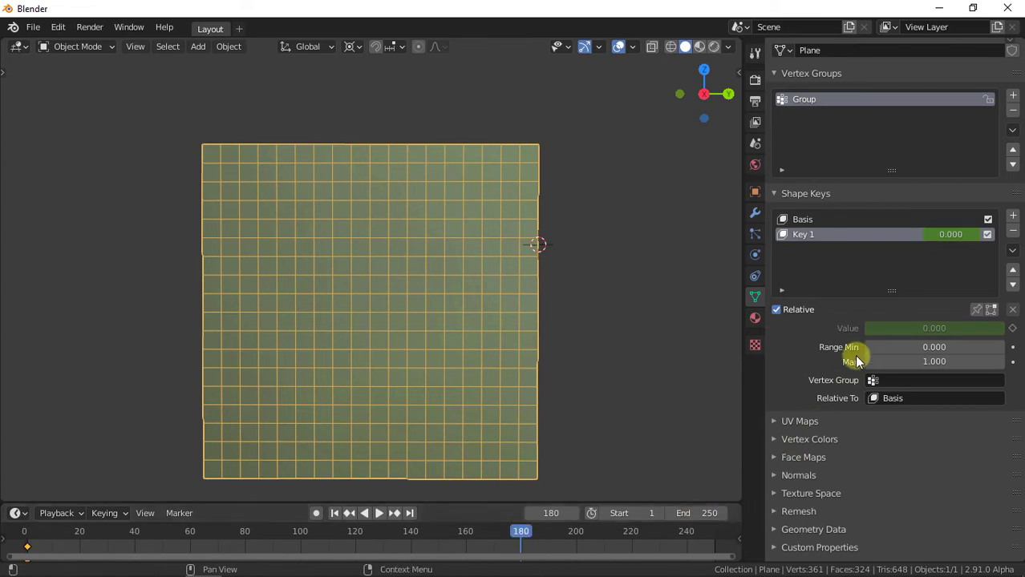
{"action": "left_click_drag", "start_coordinate": [869, 328], "coordinate": [969, 331]}
{"action": "right_click", "coordinate": [968, 326]}
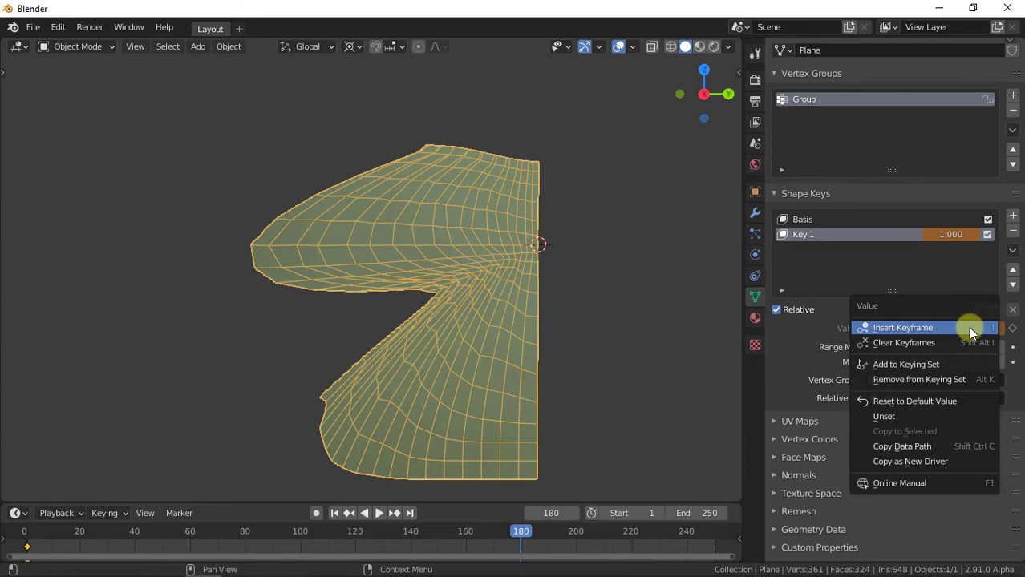
{"action": "left_click", "coordinate": [968, 327]}
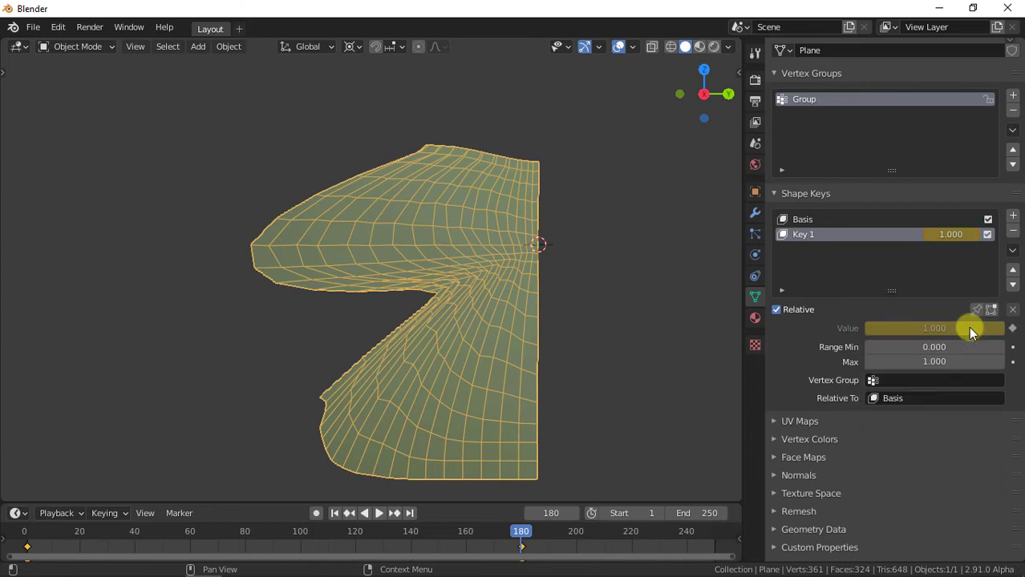
- Play the shape key animation from the first frame to check it, then stop and return to frame 1
{"action": "left_click", "coordinate": [336, 513]}
{"action": "left_click", "coordinate": [379, 517]}
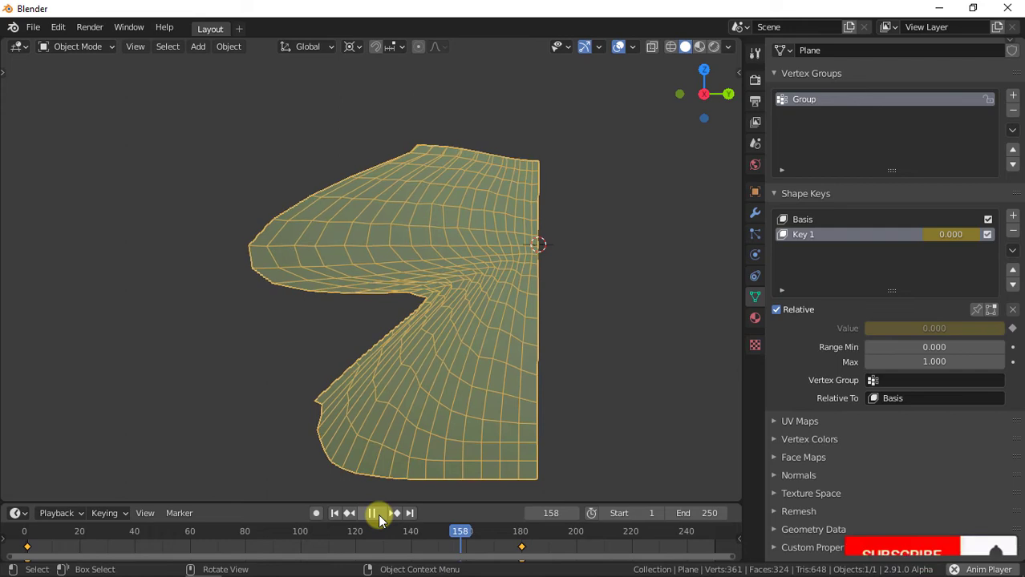
{"action": "left_click", "coordinate": [372, 513]}
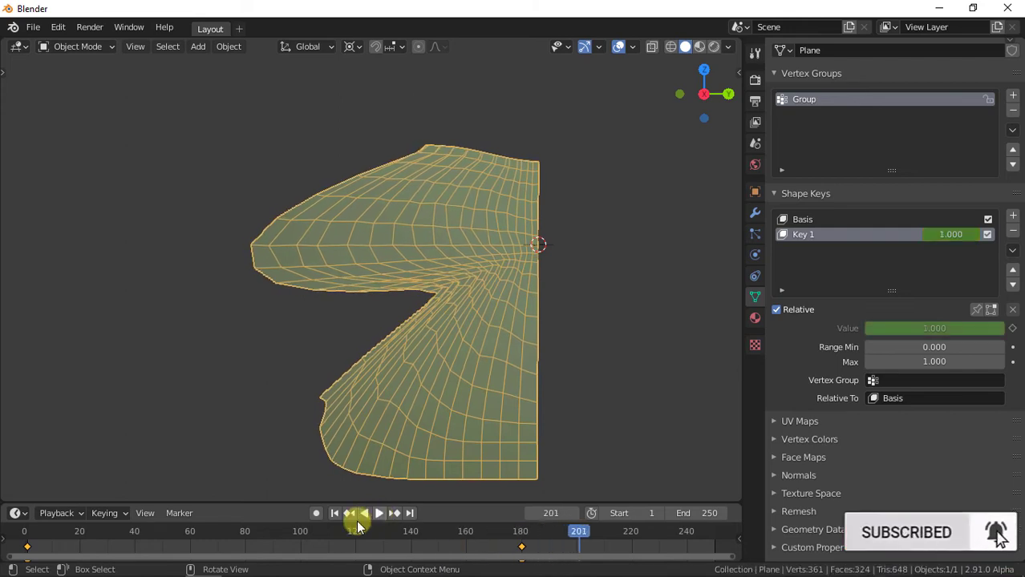
{"action": "left_click", "coordinate": [336, 514]}
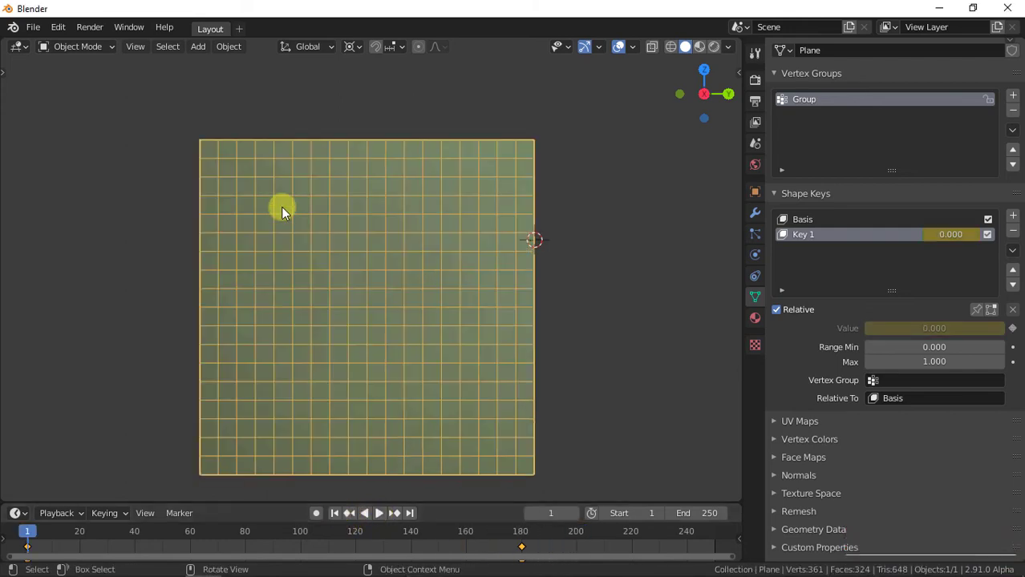
- In Edit Mode, select the plane's whole mesh and subdivide it once for higher resolution
{"action": "left_click", "coordinate": [94, 45]}
{"action": "left_click", "coordinate": [95, 76]}
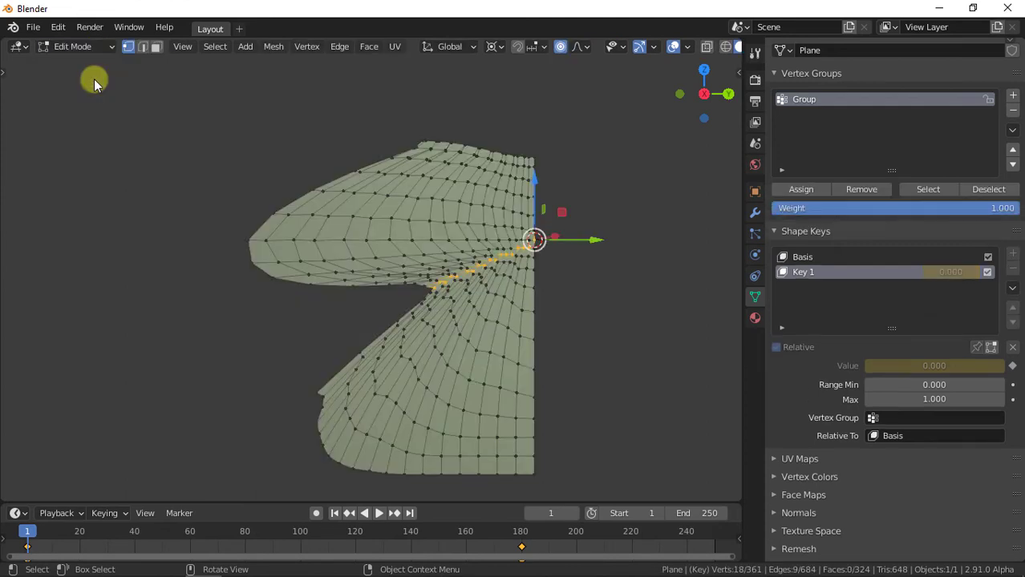
{"action": "key", "text": "w"}
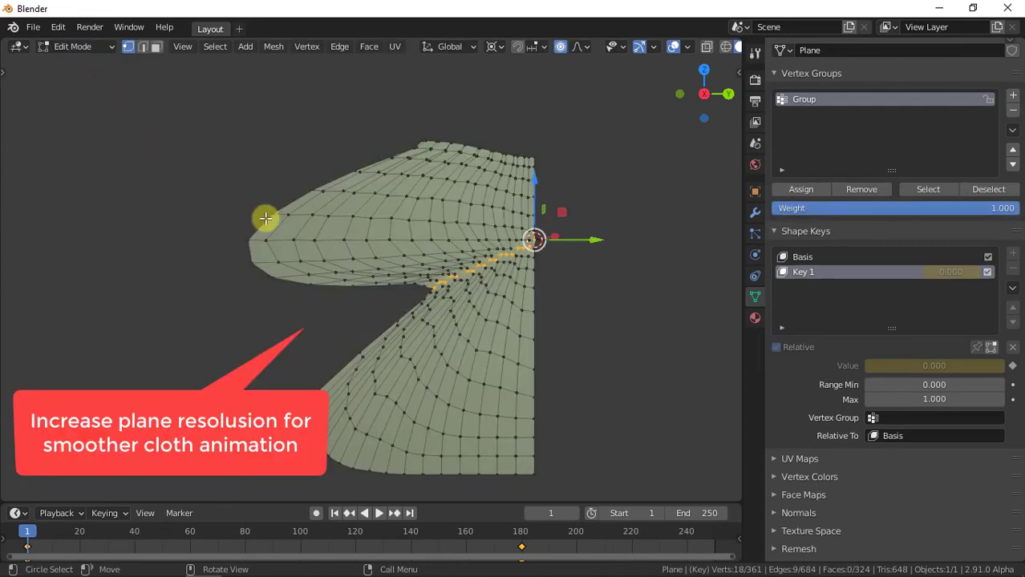
{"action": "key", "text": "a"}
{"action": "right_click", "coordinate": [461, 232]}
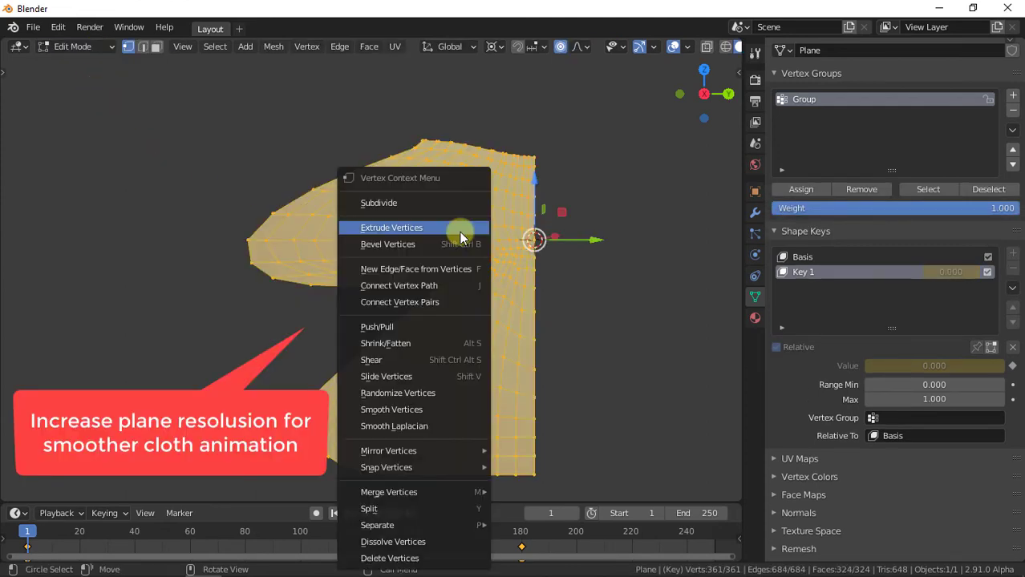
{"action": "left_click", "coordinate": [409, 204]}
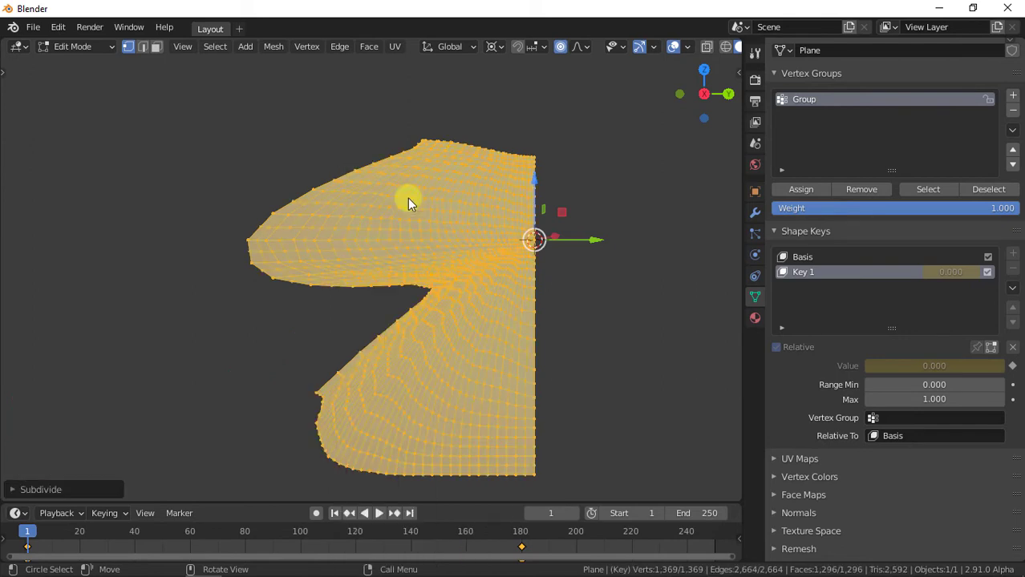
- Return to Object Mode and enable cloth physics on the plane
{"action": "left_click", "coordinate": [87, 48]}
{"action": "left_click", "coordinate": [90, 63]}
{"action": "left_click", "coordinate": [756, 254]}
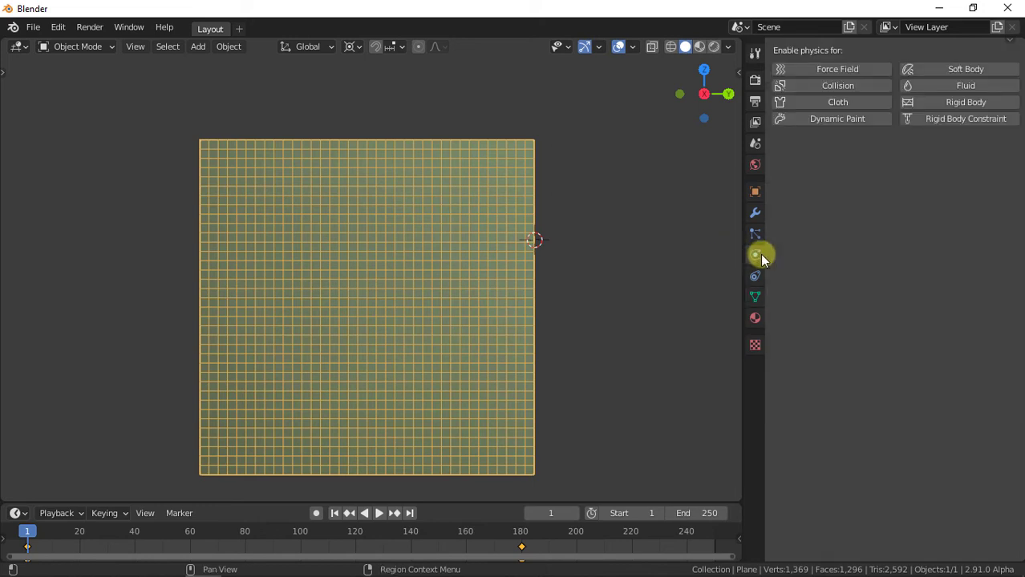
{"action": "left_click", "coordinate": [824, 103]}
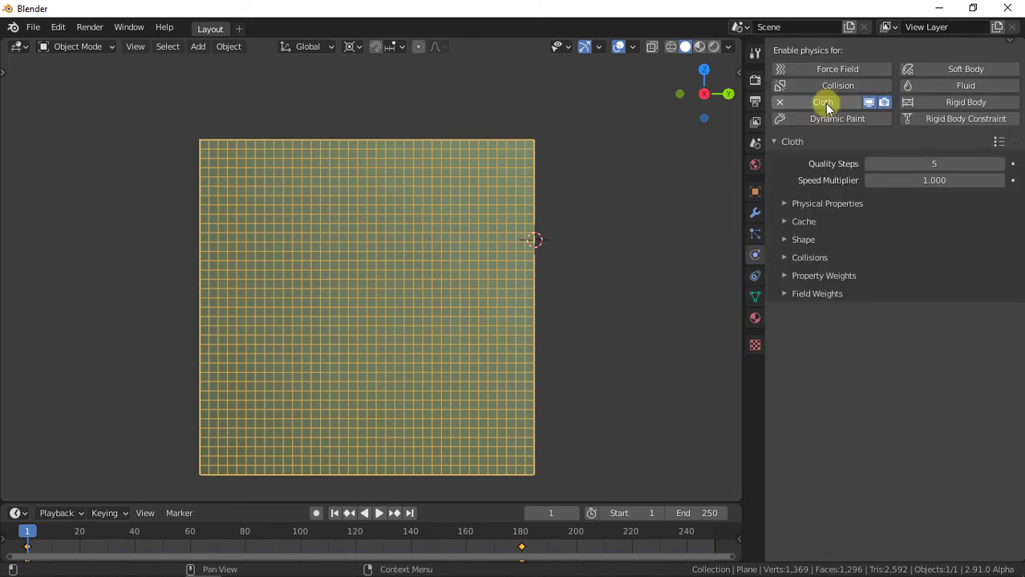
- Set the cloth's Shape pin group to the vertex group named Group
{"action": "left_click", "coordinate": [802, 240]}
{"action": "left_click", "coordinate": [887, 264]}
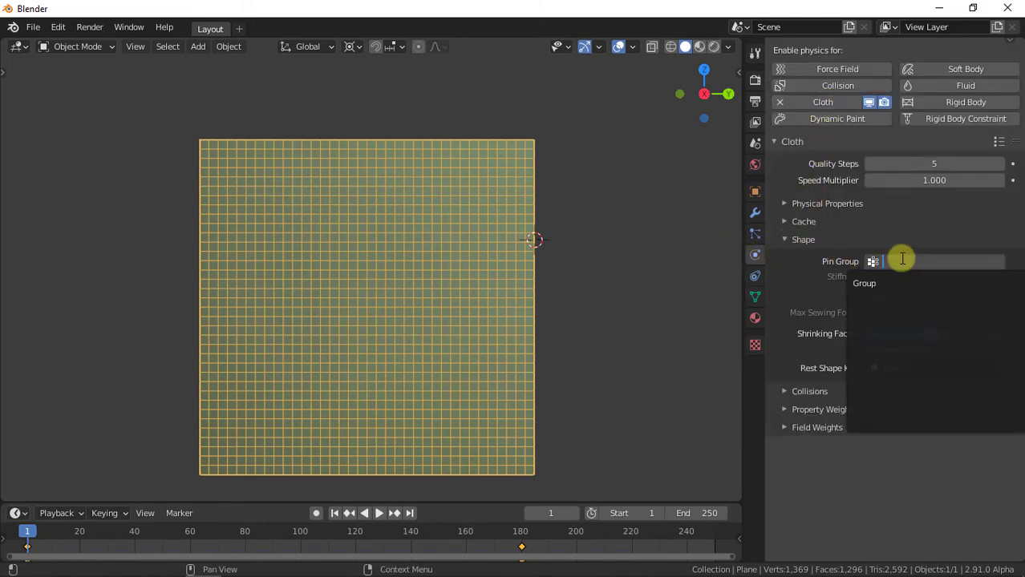
{"action": "left_click", "coordinate": [878, 283]}
{"action": "left_click", "coordinate": [787, 241]}
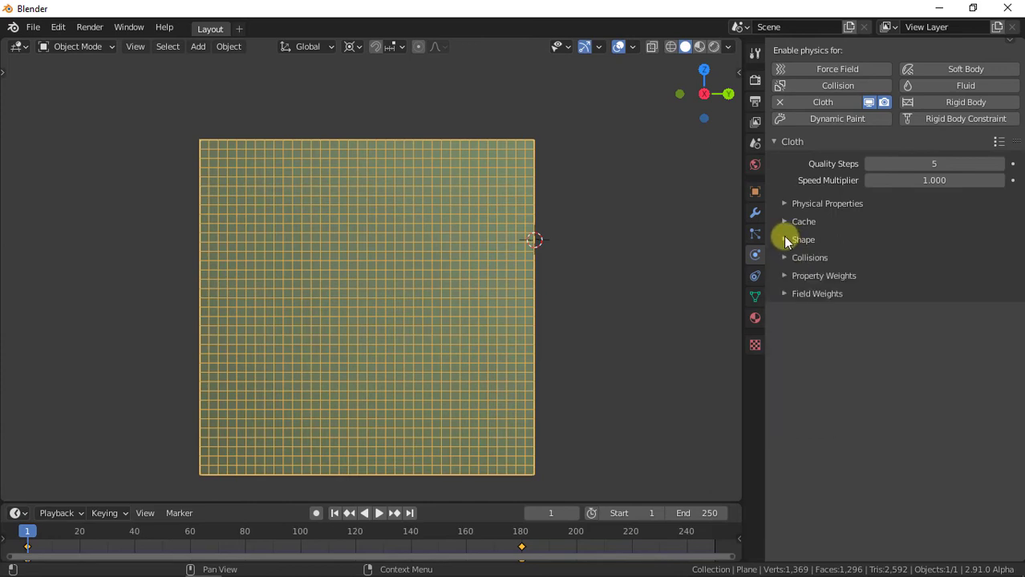
- Set the cloth's collision quality to 4 and enable Self Collisions
{"action": "left_click", "coordinate": [791, 255]}
{"action": "left_click", "coordinate": [999, 279]}
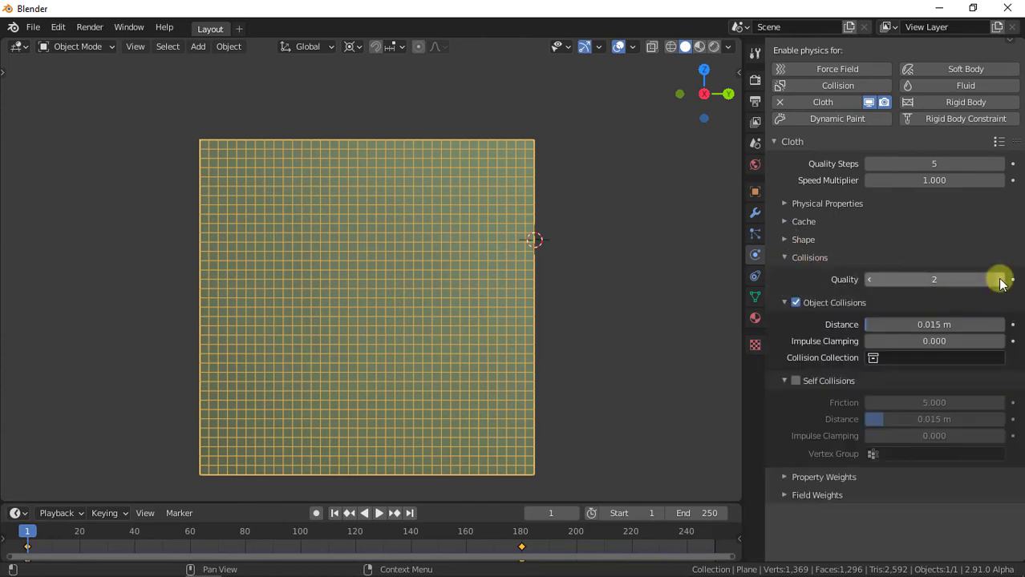
{"action": "left_click", "coordinate": [999, 279]}
{"action": "left_click", "coordinate": [796, 381]}
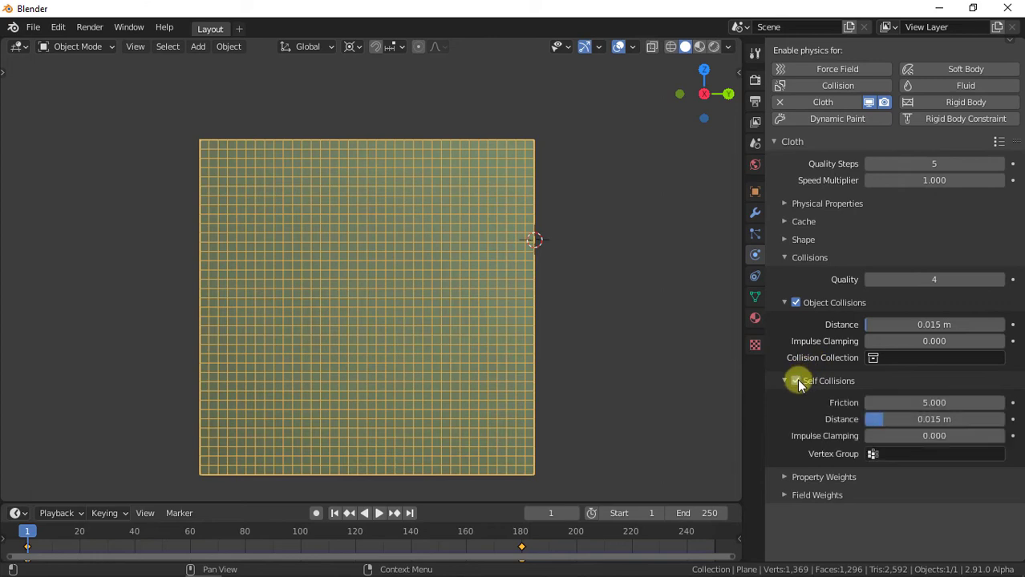
{"action": "left_click", "coordinate": [782, 257]}
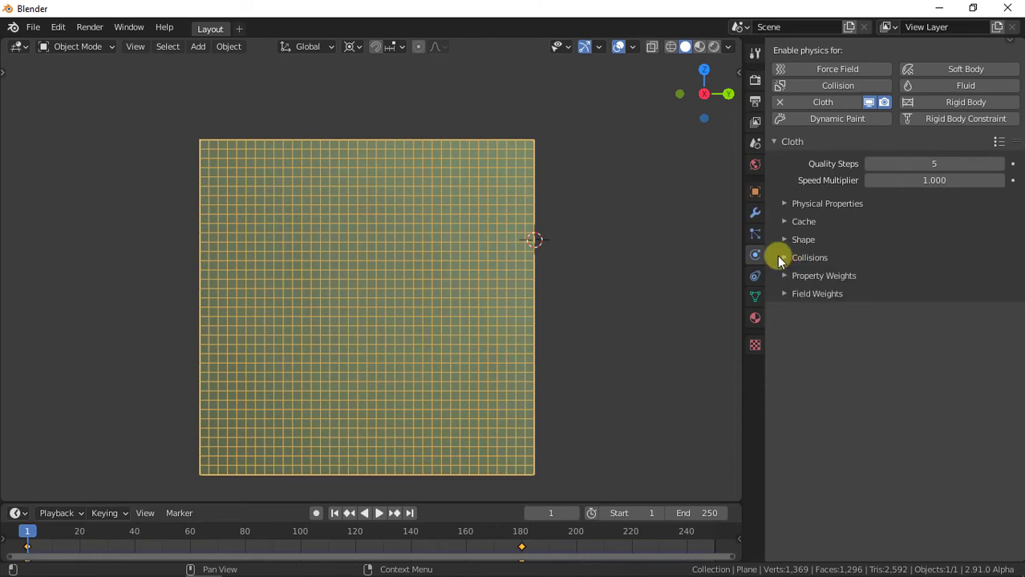
- Play the cloth simulation through to frame 250 and stop playback there
{"action": "left_click", "coordinate": [377, 514]}
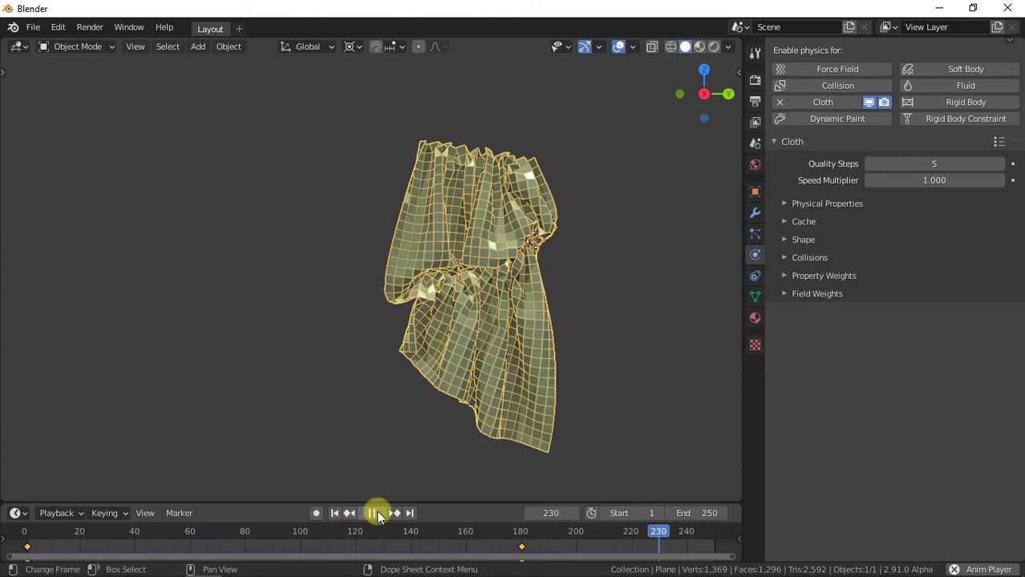
{"action": "left_click", "coordinate": [376, 511]}
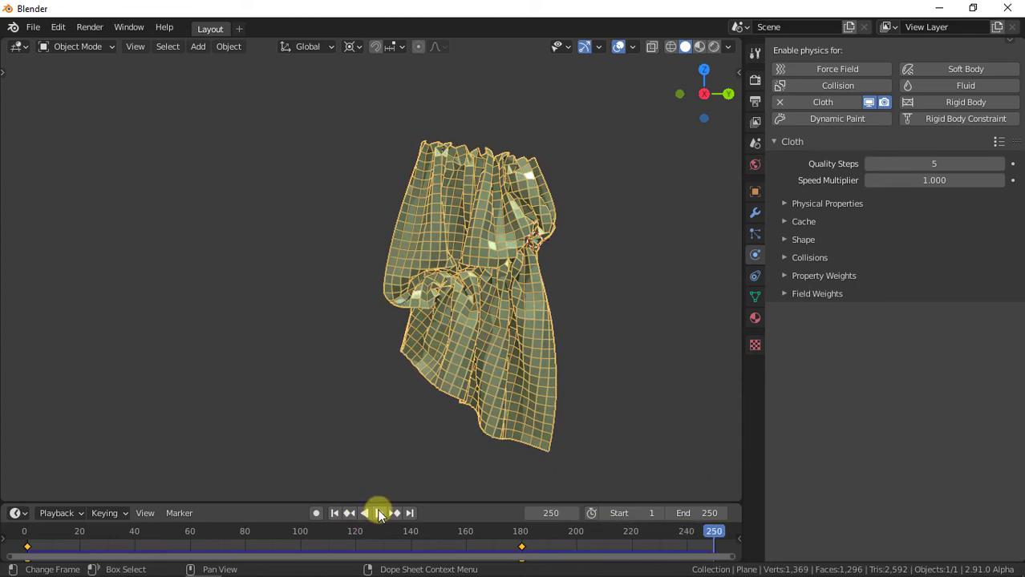
- Turn off the wireframe overlay in the viewport and shade the curtain smooth
{"action": "left_click", "coordinate": [633, 48]}
{"action": "left_click", "coordinate": [540, 301]}
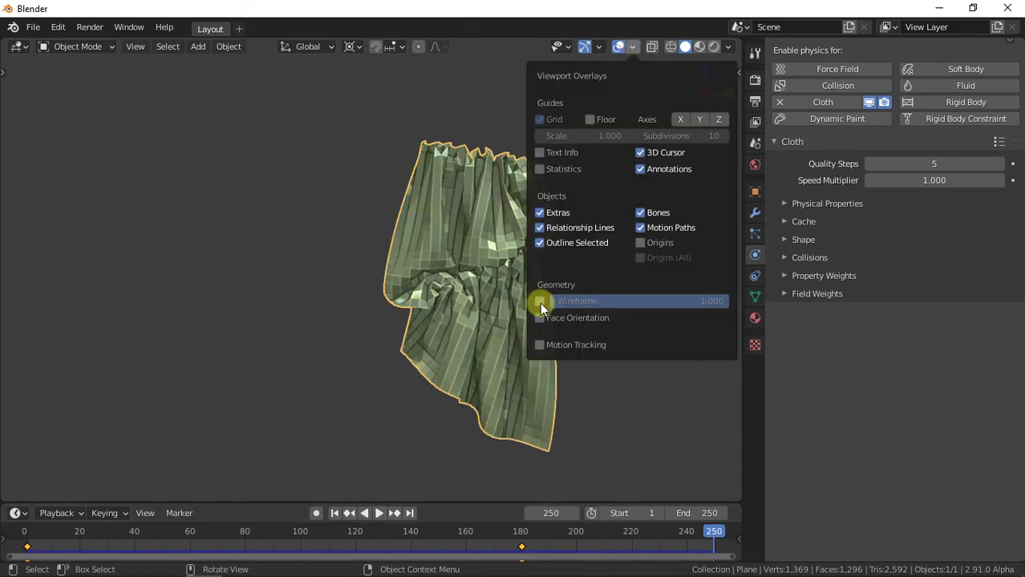
{"action": "right_click", "coordinate": [456, 213]}
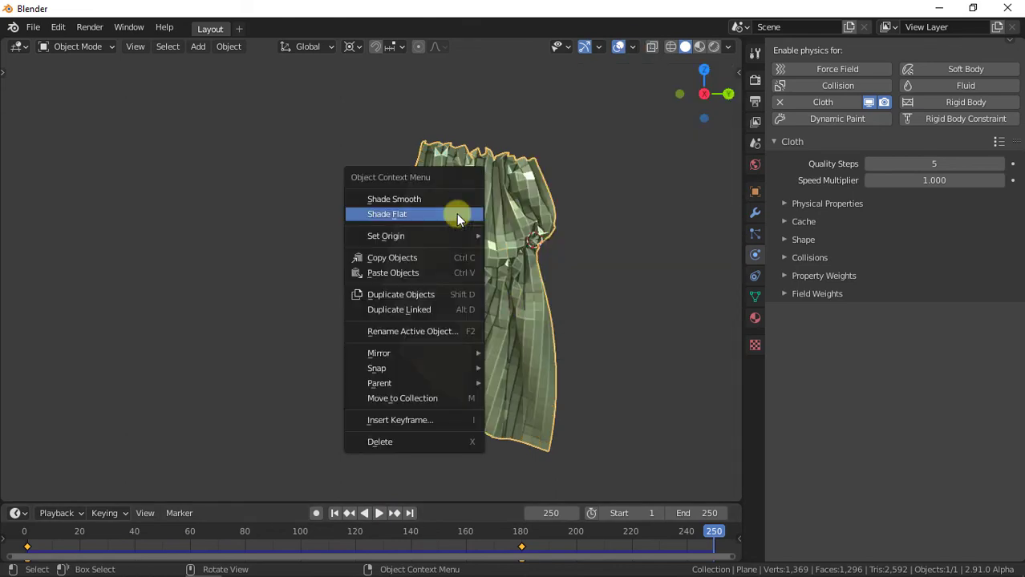
{"action": "left_click", "coordinate": [435, 197]}
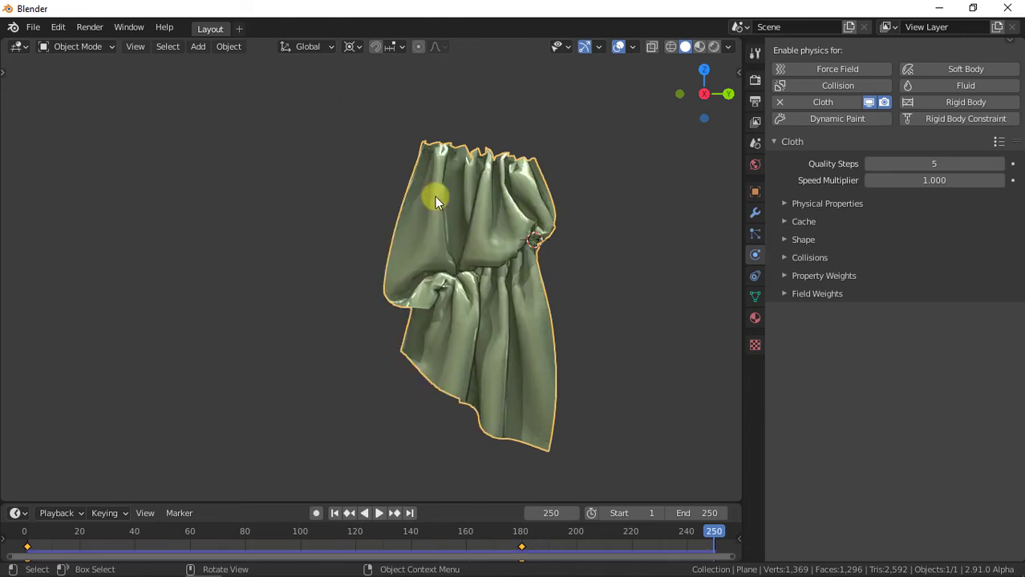
- Add a Subdivision Surface modifier to the curtain and set its viewport levels to 2
{"action": "left_click", "coordinate": [755, 215]}
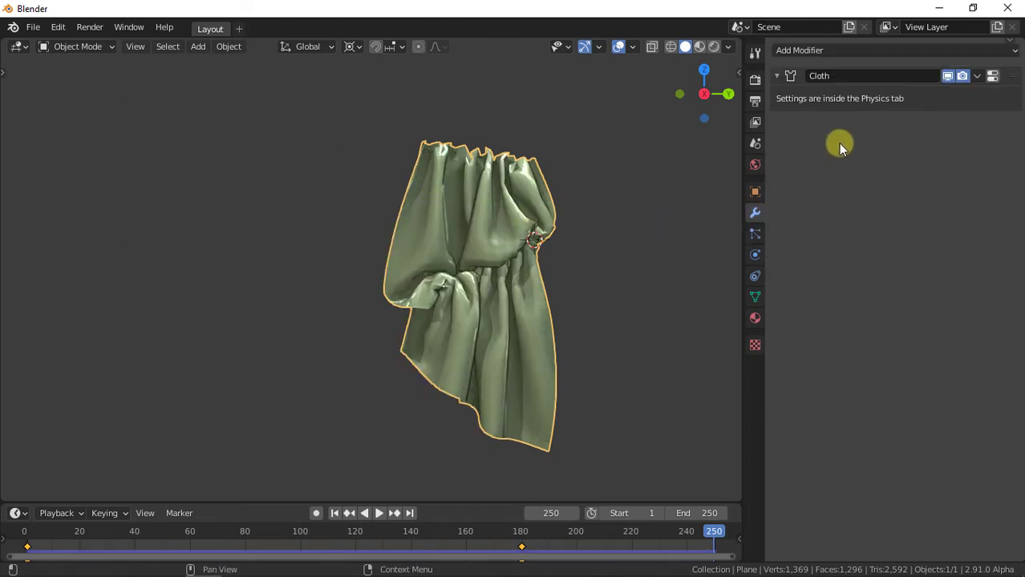
{"action": "left_click", "coordinate": [850, 50]}
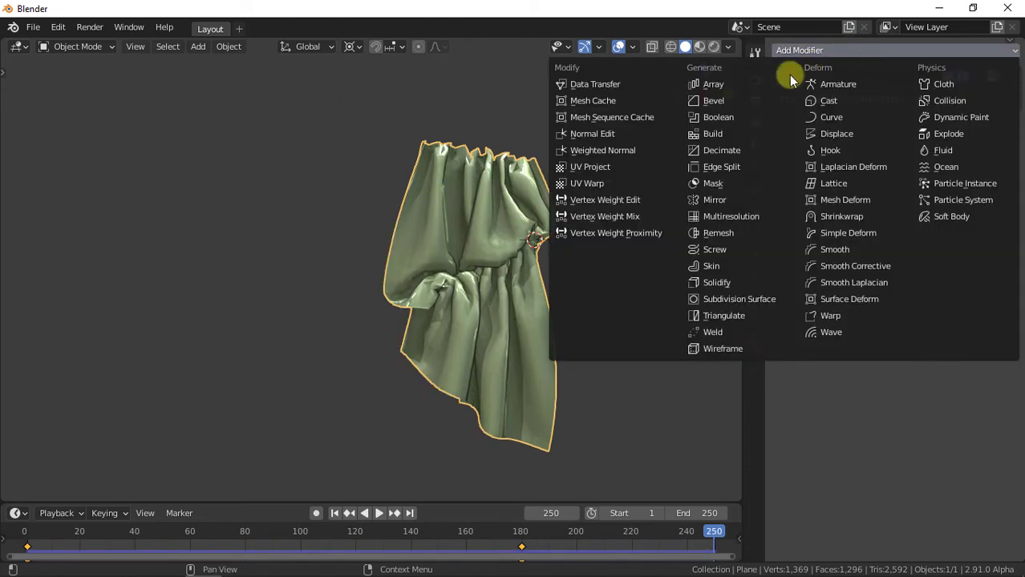
{"action": "left_click", "coordinate": [756, 304]}
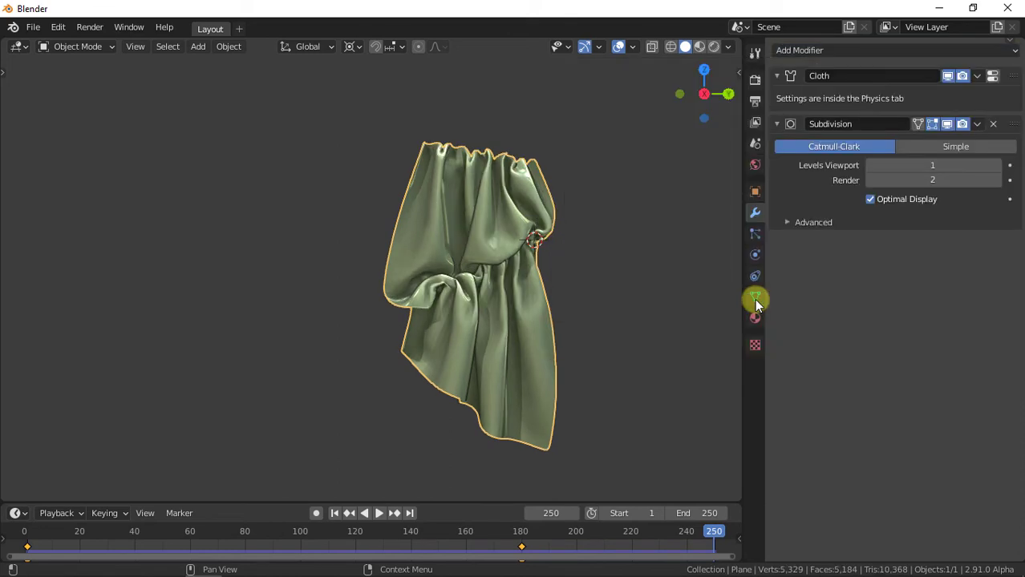
{"action": "left_click", "coordinate": [996, 165]}
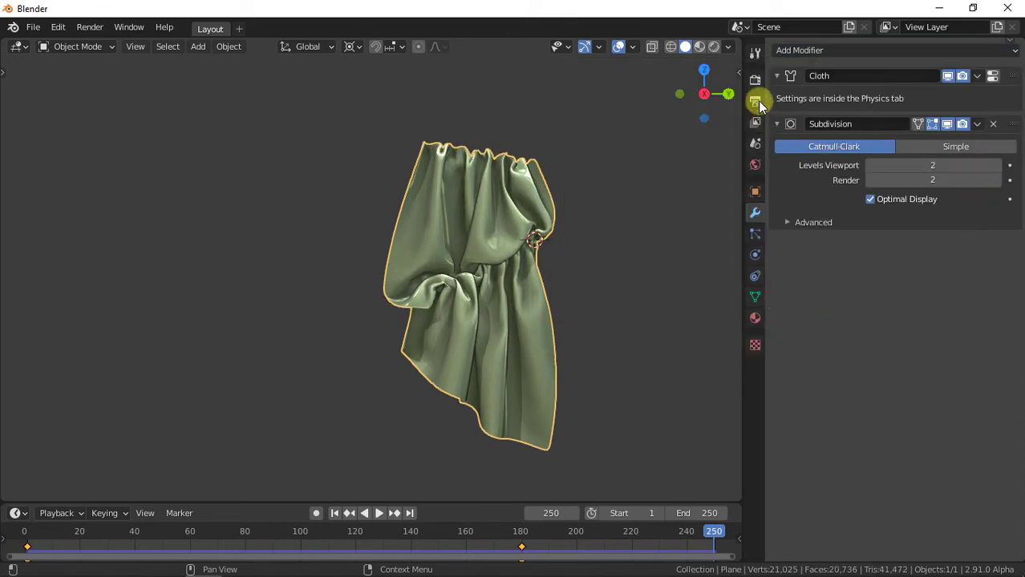
- In the Extreme PBR library, pick the Carpet03 material from the Fabric - Carpet category
{"action": "left_click", "coordinate": [740, 72]}
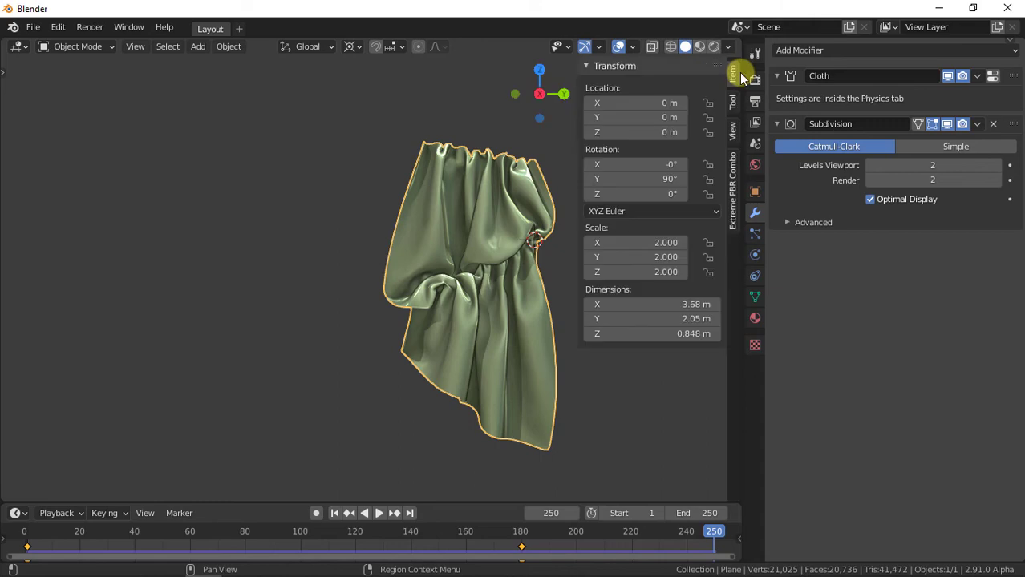
{"action": "left_click", "coordinate": [734, 194]}
{"action": "left_click", "coordinate": [675, 102]}
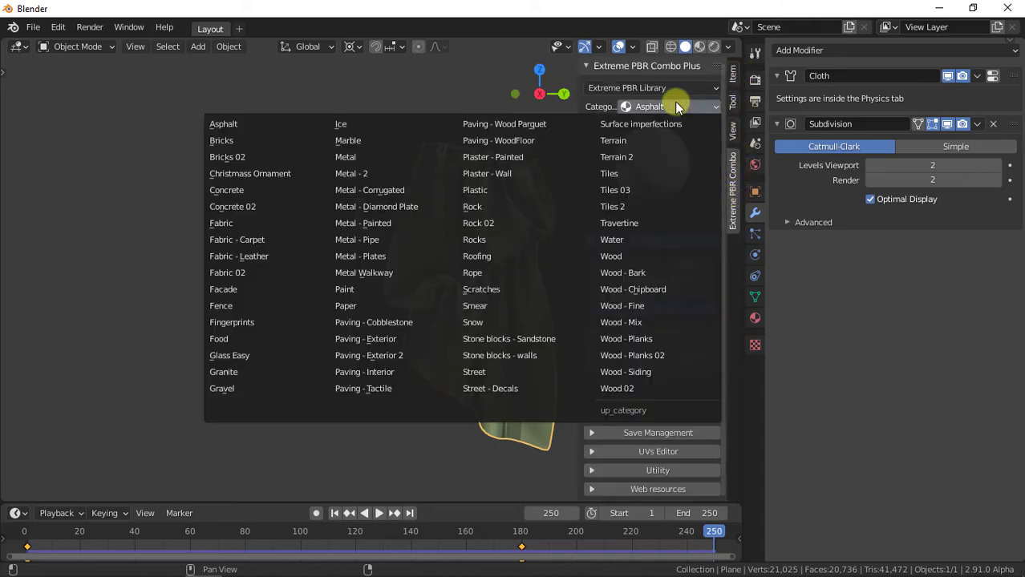
{"action": "left_click", "coordinate": [243, 239]}
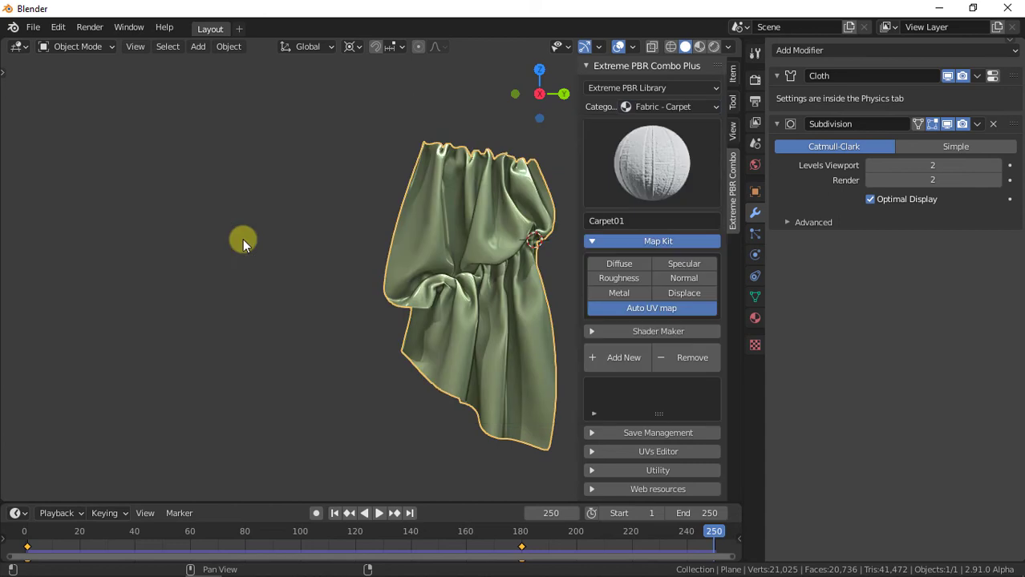
{"action": "left_click", "coordinate": [650, 172]}
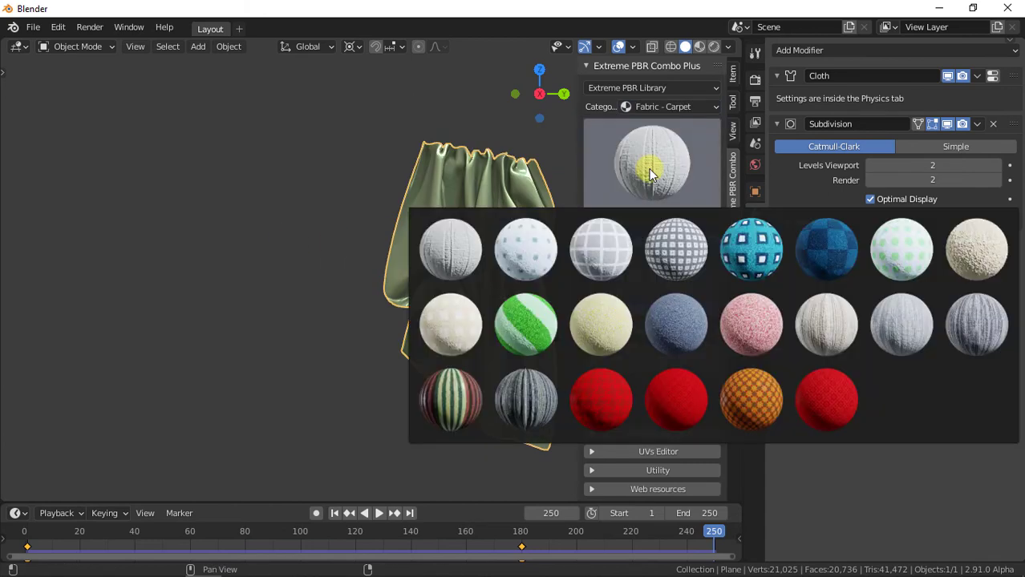
{"action": "left_click", "coordinate": [611, 244]}
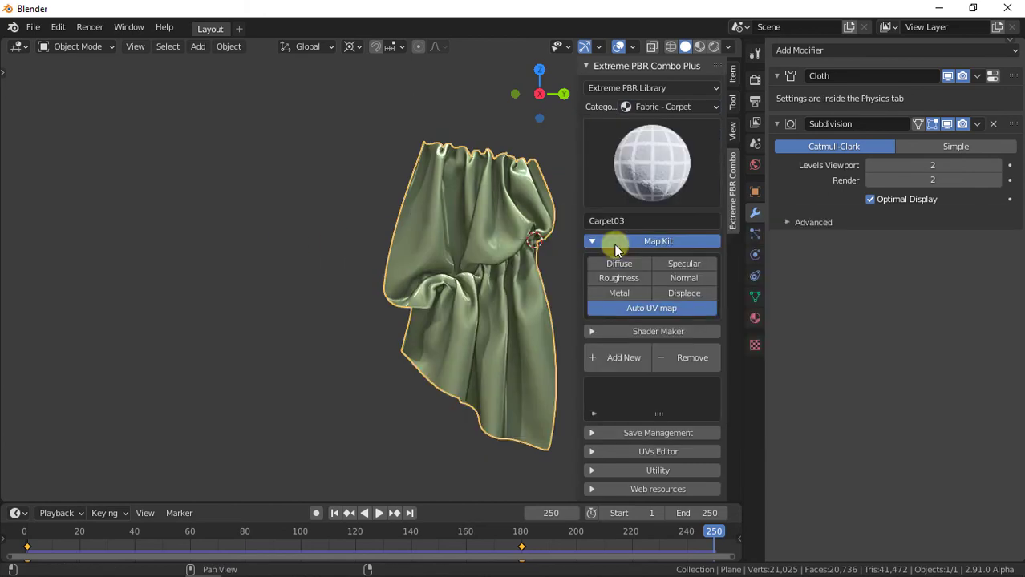
- Enable the diffuse, specular, roughness, normal and metal maps, add Carpet03 to the curtain and show it in Material Preview shading
{"action": "left_click", "coordinate": [620, 281]}
{"action": "left_click", "coordinate": [697, 263]}
{"action": "left_click", "coordinate": [691, 280]}
{"action": "left_click", "coordinate": [613, 361]}
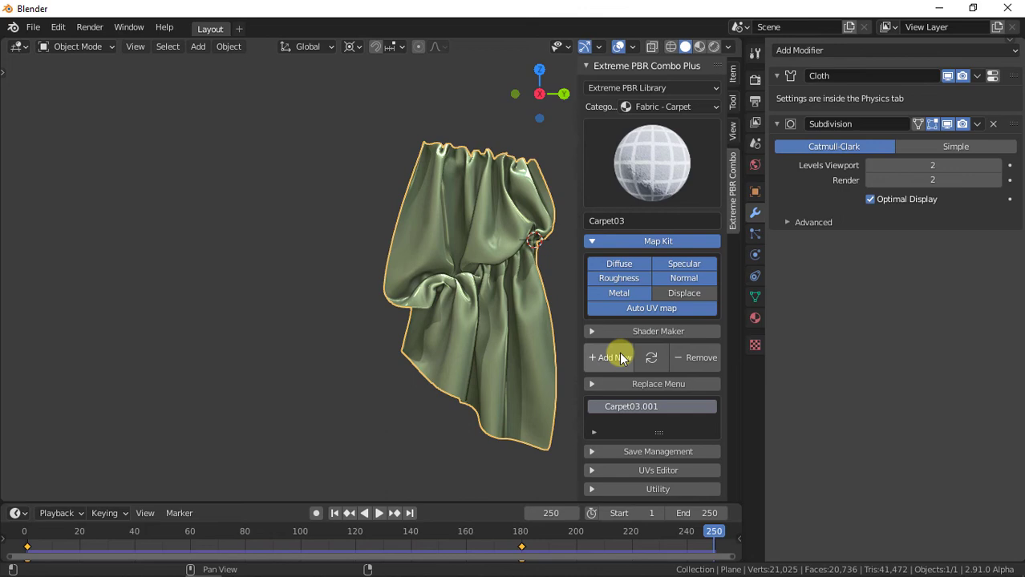
{"action": "left_click", "coordinate": [699, 47]}
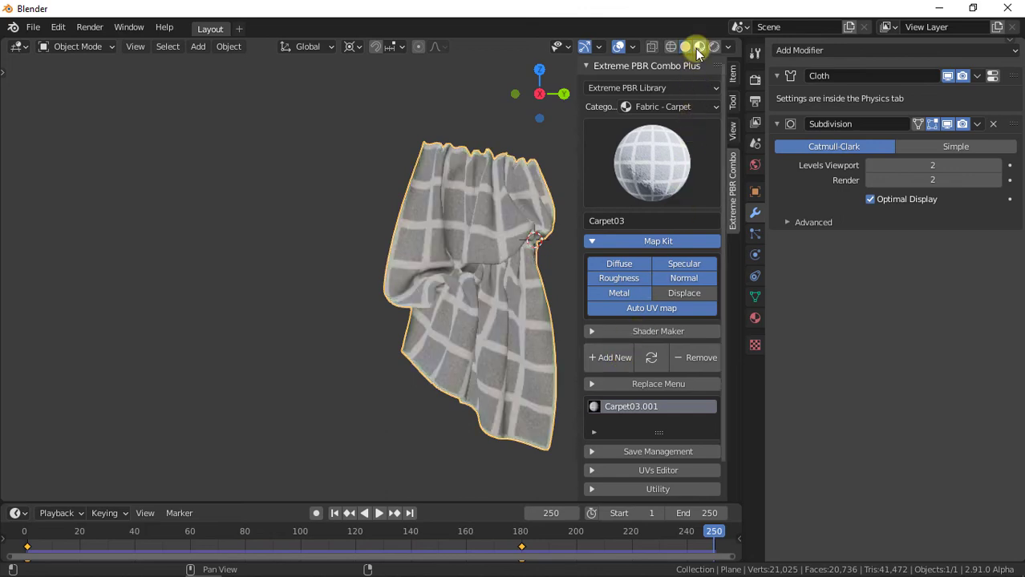
- Add a Sun light, move it to about Y -2.32 m, Z 2.07 m, and rotate it about 44° on X towards the curtain
{"action": "left_click", "coordinate": [197, 48]}
{"action": "mouse_move", "coordinate": [225, 252]}
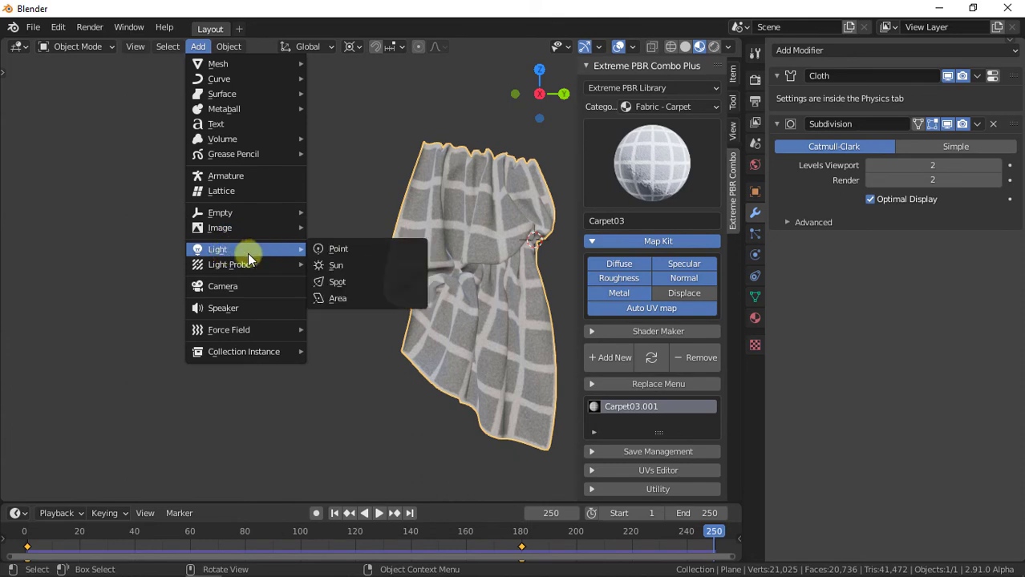
{"action": "left_click", "coordinate": [332, 267]}
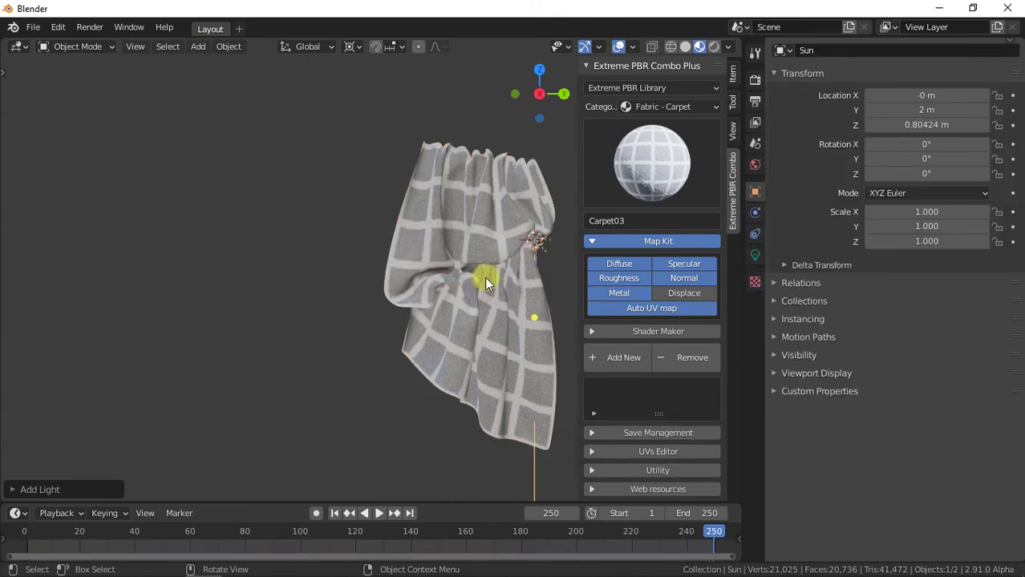
{"action": "key", "text": "g"}
{"action": "left_click", "coordinate": [163, 221]}
{"action": "left_click_drag", "start_coordinate": [177, 211], "coordinate": [288, 249]}
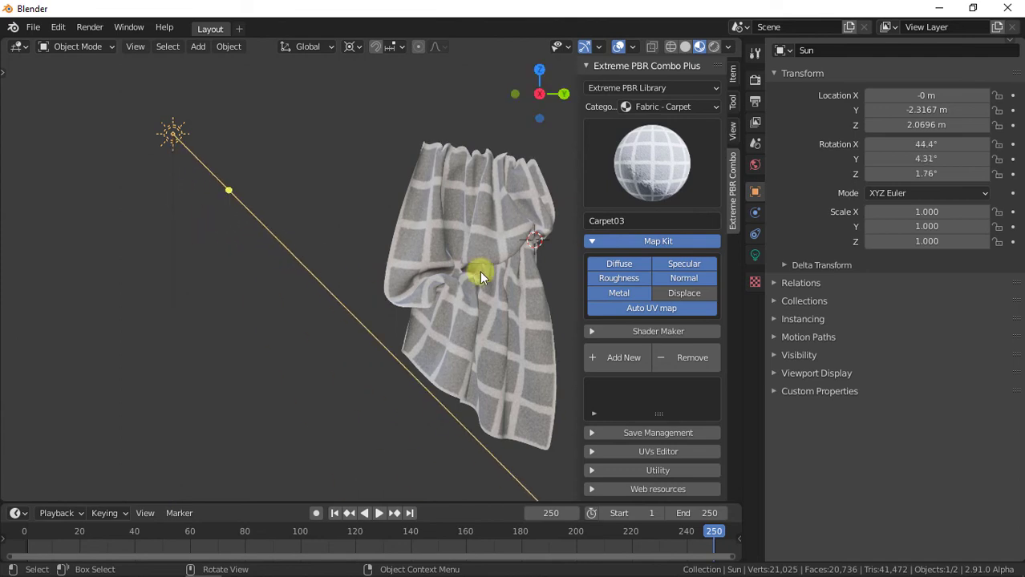
- Enable contact shadows for the Sun light, set its strength to 10, and hide the viewport sidebar
{"action": "left_click", "coordinate": [754, 256]}
{"action": "left_click", "coordinate": [773, 209]}
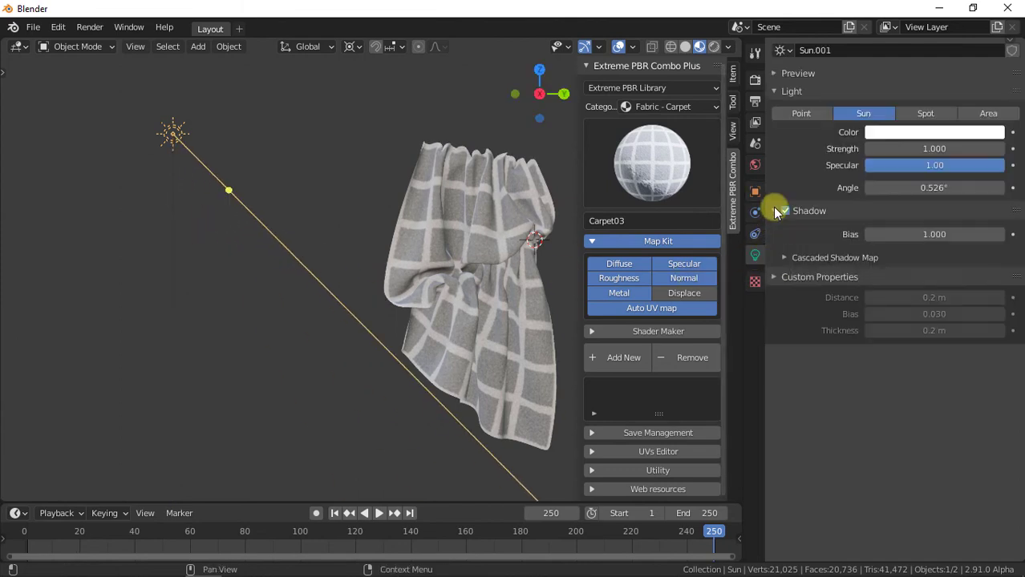
{"action": "left_click", "coordinate": [795, 275]}
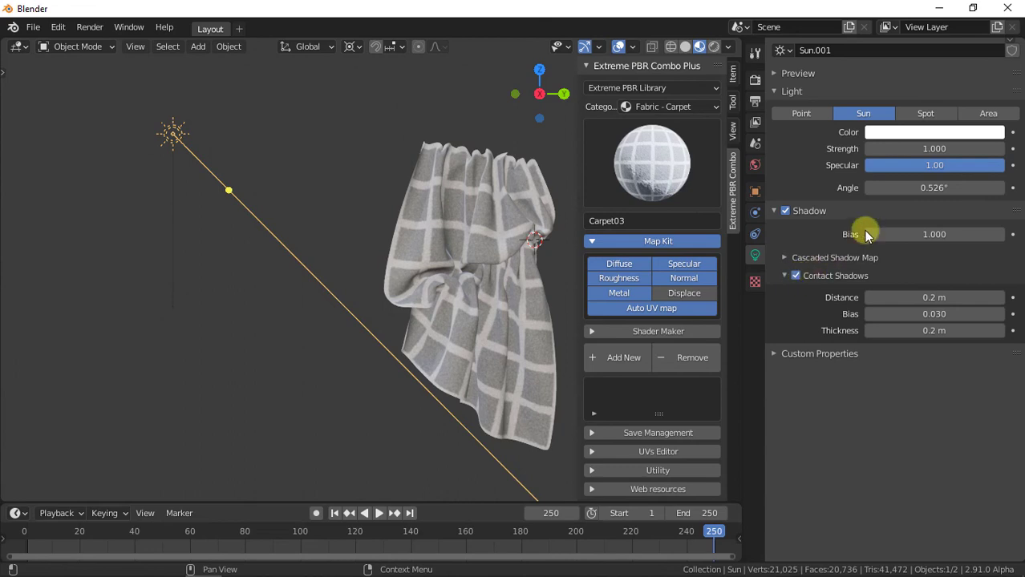
{"action": "left_click", "coordinate": [926, 150]}
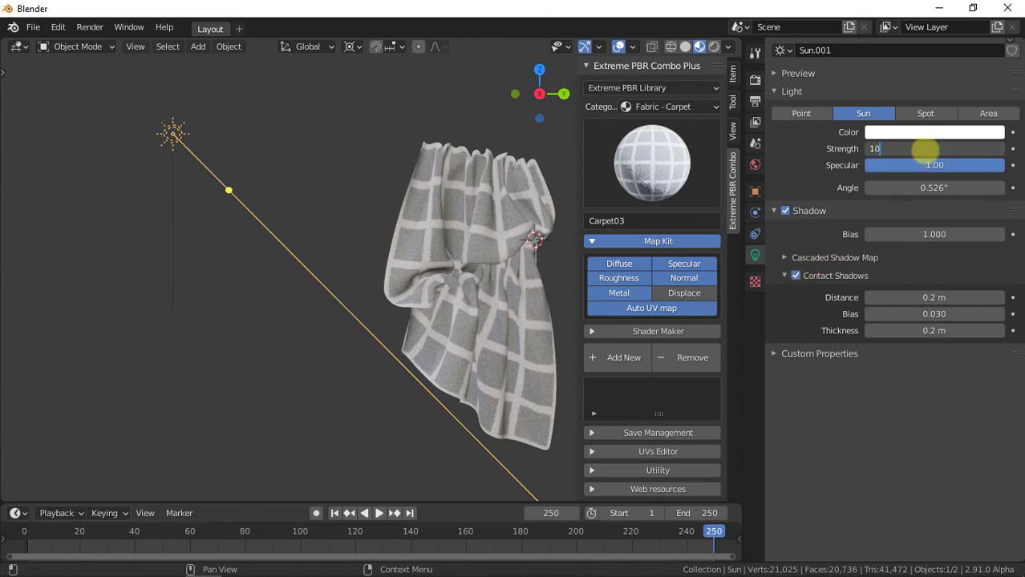
{"action": "type", "text": "0"}
{"action": "key", "text": "Return"}
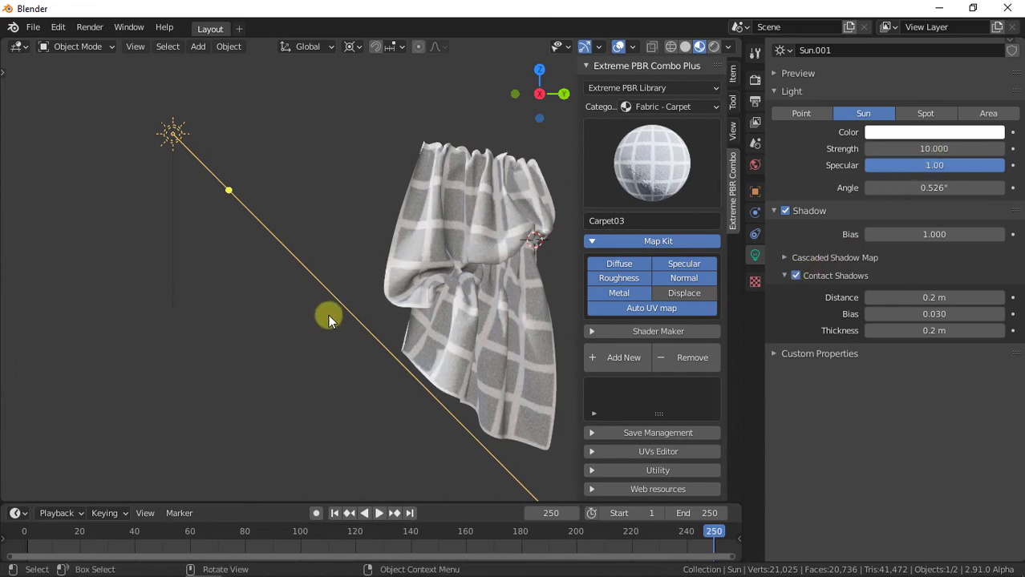
{"action": "key", "text": "n"}
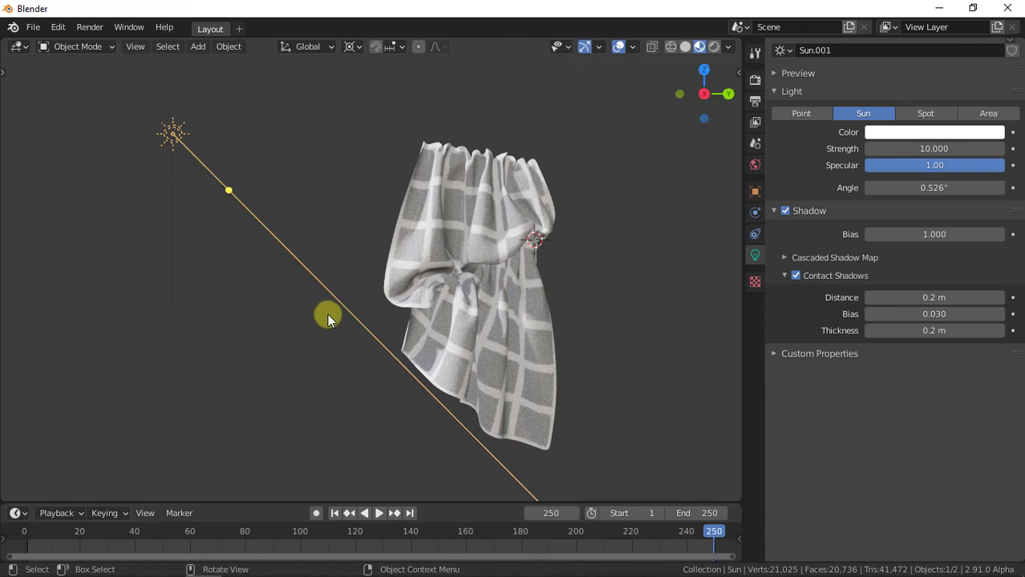
- Select the curtain and convert its current cloth simulation cache to a bake
{"action": "left_click", "coordinate": [474, 242]}
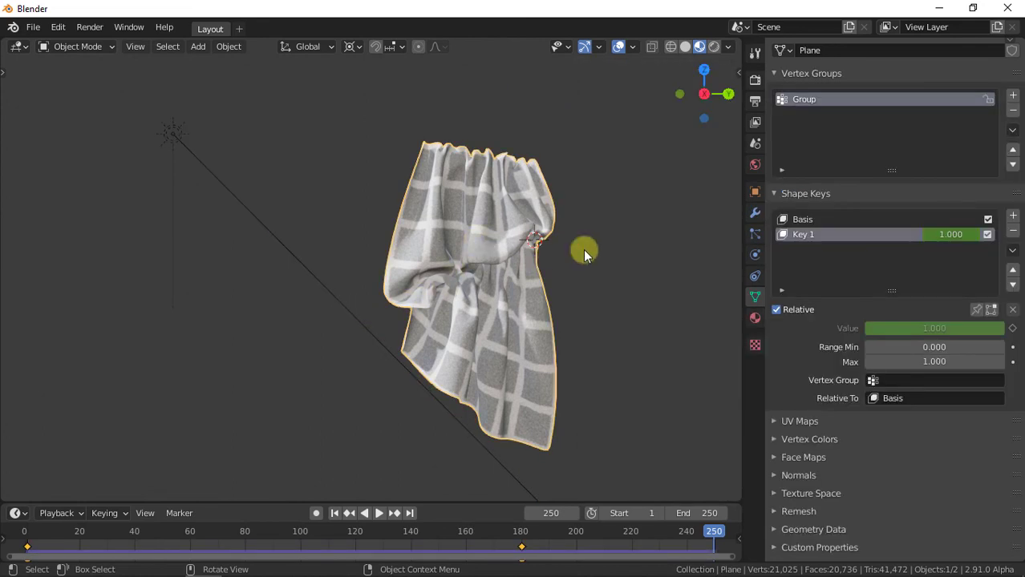
{"action": "left_click", "coordinate": [755, 256]}
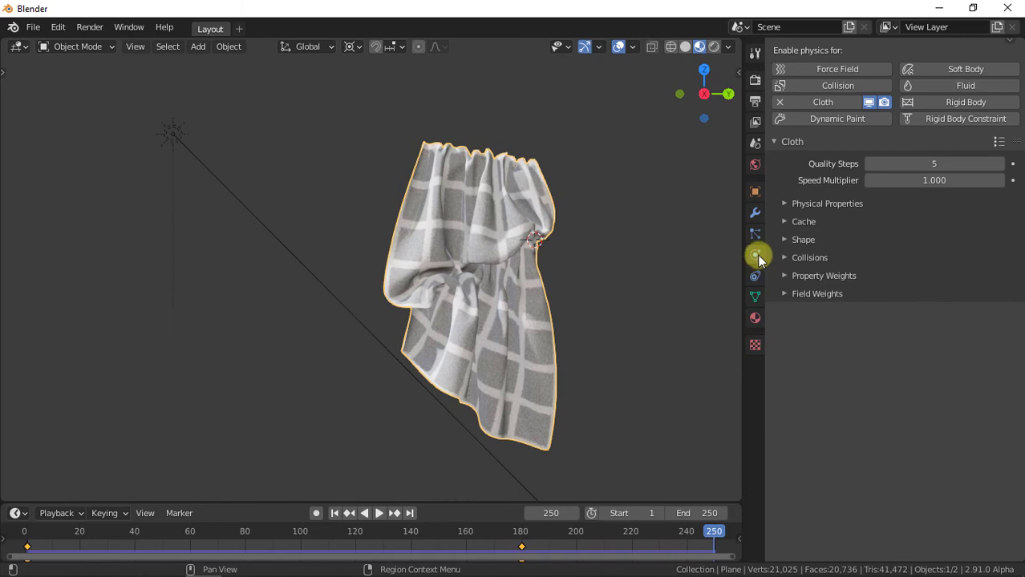
{"action": "left_click", "coordinate": [786, 222]}
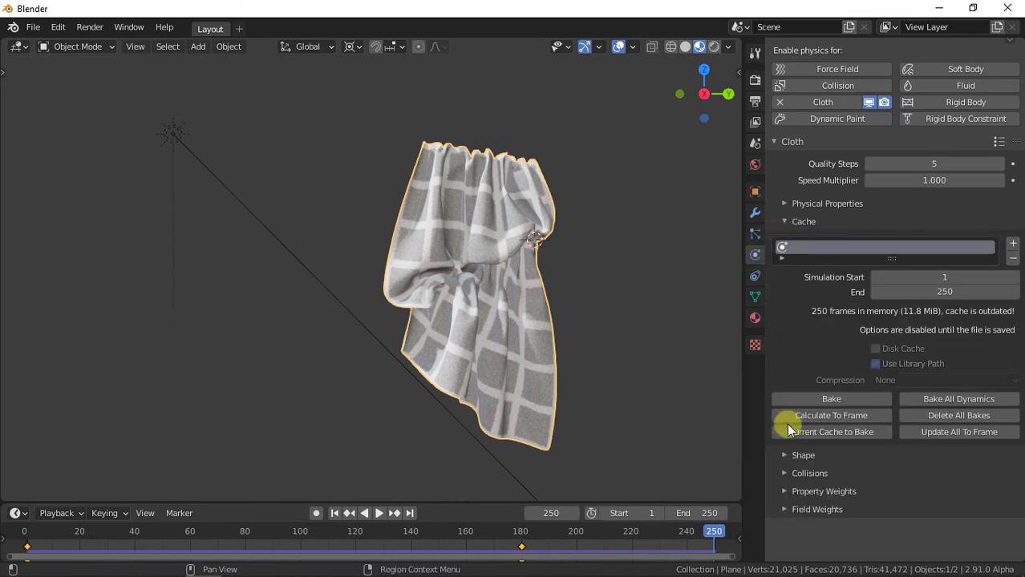
{"action": "left_click", "coordinate": [830, 433]}
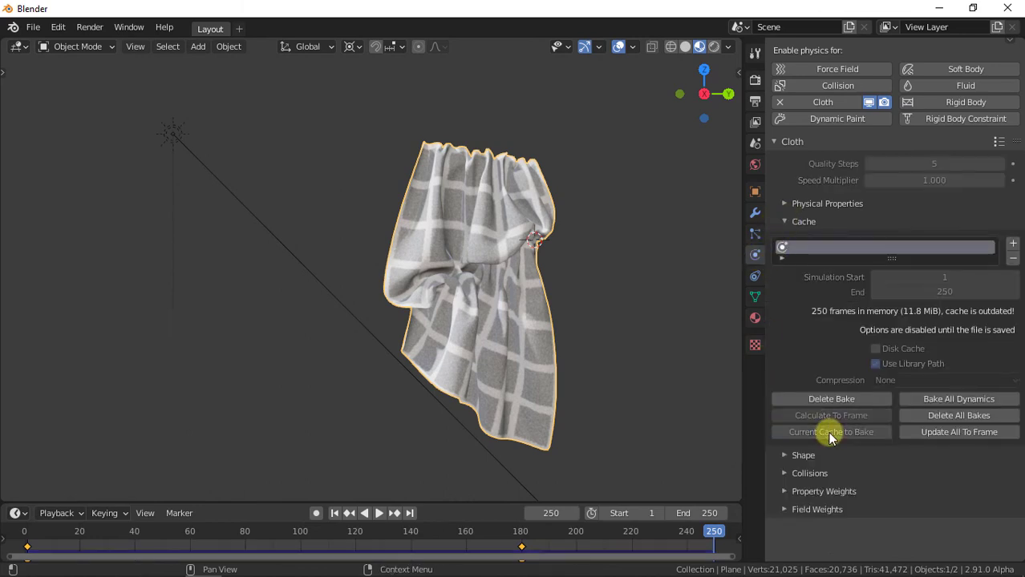
- Go to frame 4, hide the viewport overlays and gizmos, maximize the 3D viewport and play the curtain animation
{"action": "left_click", "coordinate": [34, 538]}
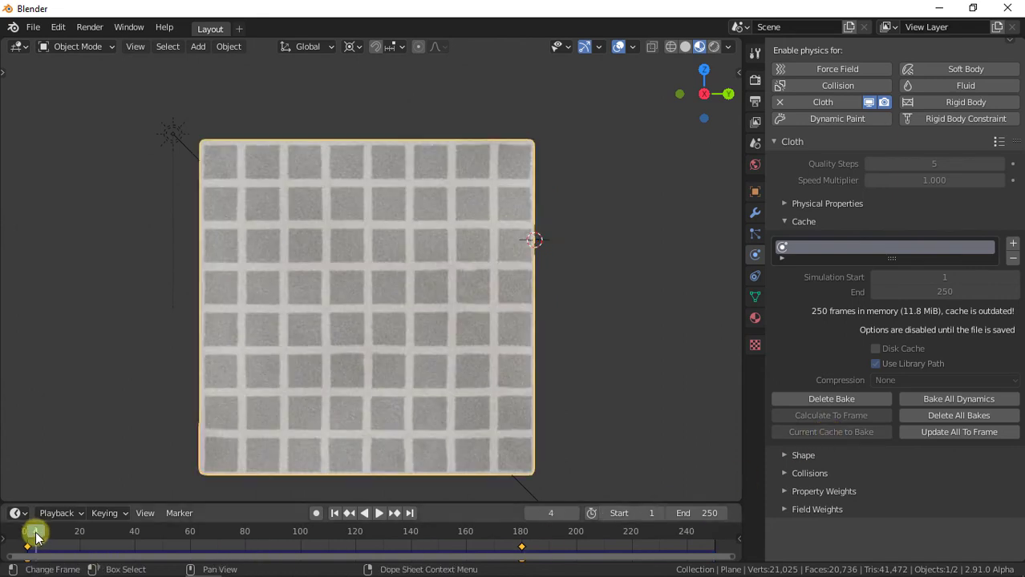
{"action": "left_click", "coordinate": [618, 46]}
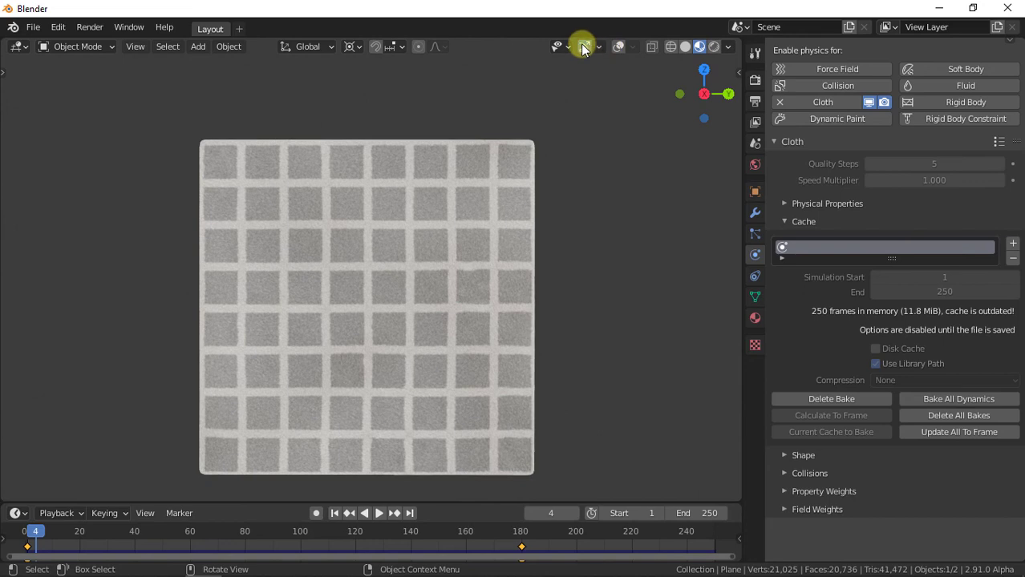
{"action": "left_click", "coordinate": [583, 46]}
{"action": "key", "text": "ctrl+space"}
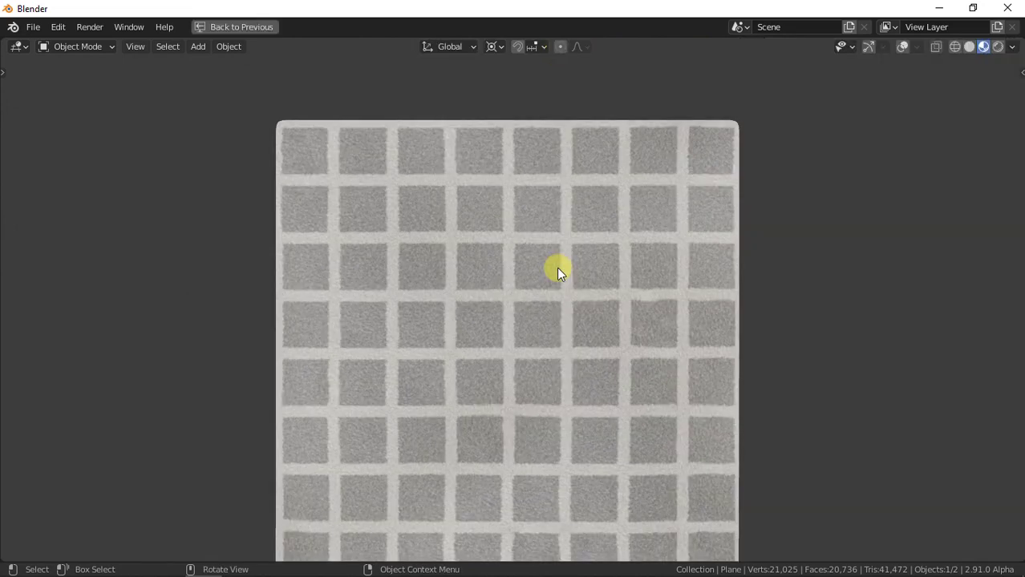
{"action": "key", "text": "space"}
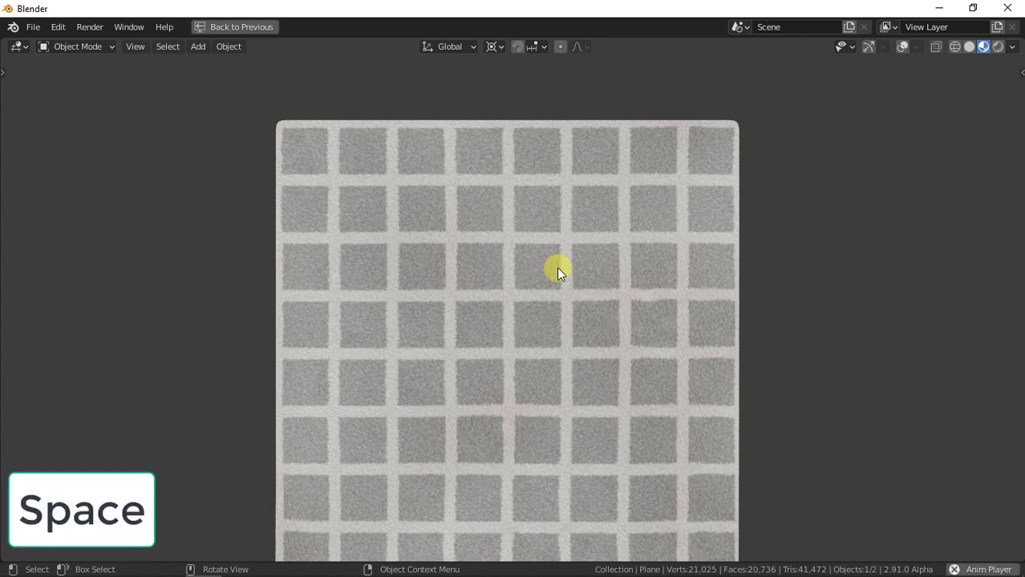